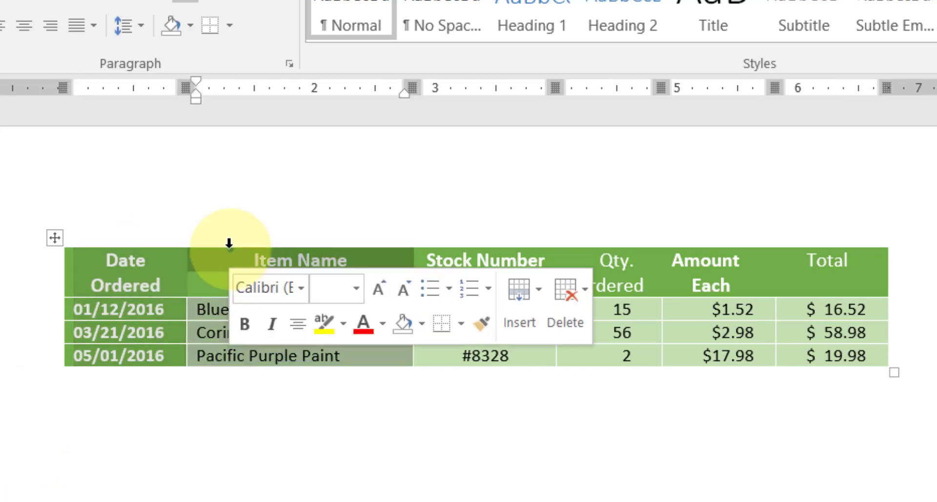
Select the order table's columns in turn, from Stock Number across to Total, and clear the selection.
{"action": "left_click", "coordinate": [507, 232]}
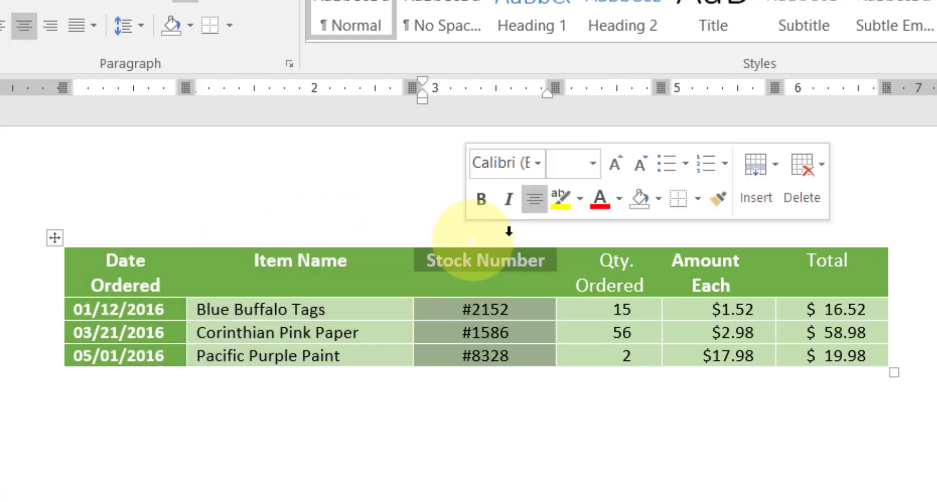
{"action": "left_click", "coordinate": [581, 246]}
{"action": "left_click", "coordinate": [699, 246], "text": "shift"}
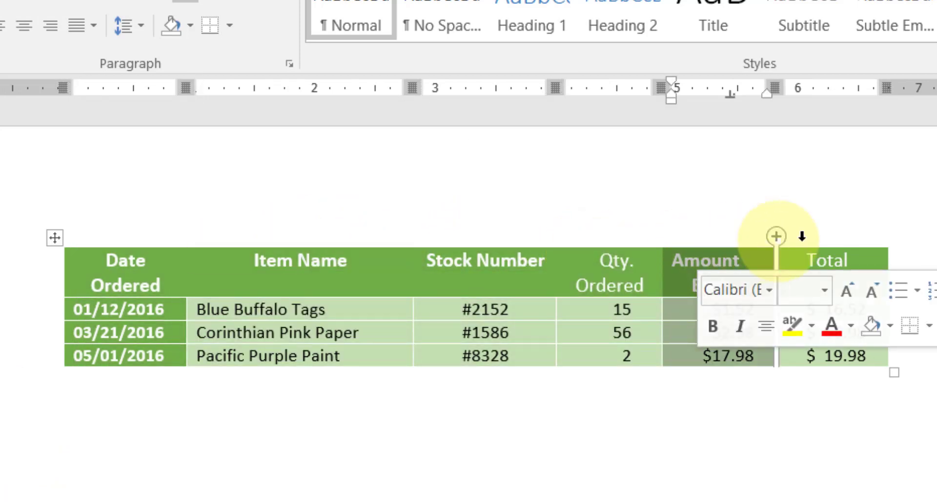
{"action": "left_click", "coordinate": [820, 249]}
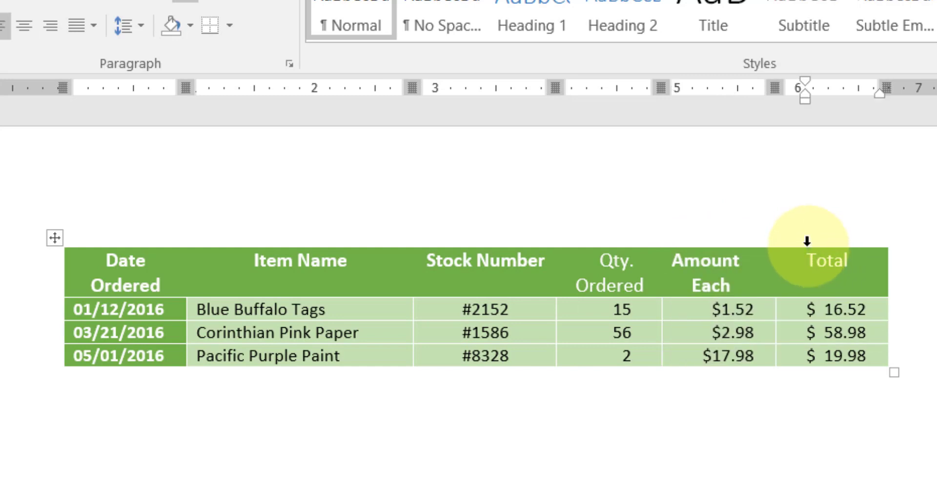
{"action": "left_click", "coordinate": [805, 240]}
{"action": "left_click", "coordinate": [390, 498]}
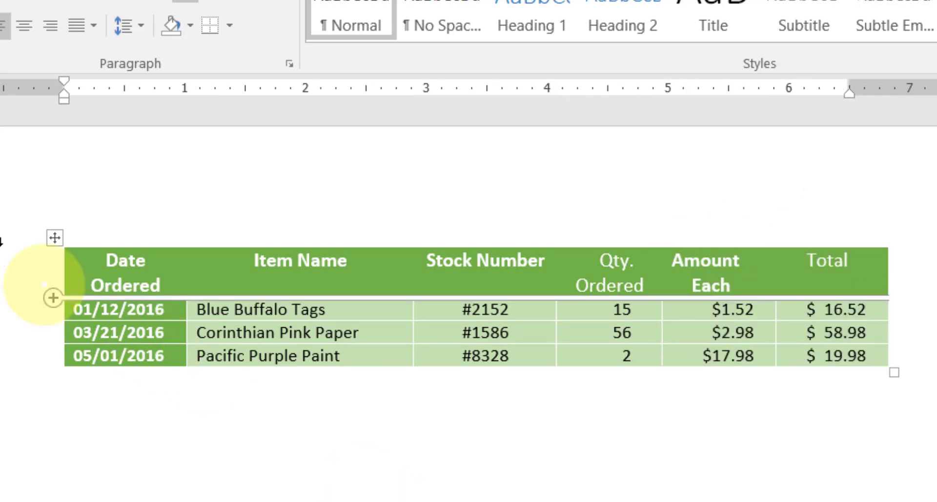
Step through the table's cells from the Date Ordered header to the last row, and briefly select the whole table.
{"action": "left_click", "coordinate": [146, 273]}
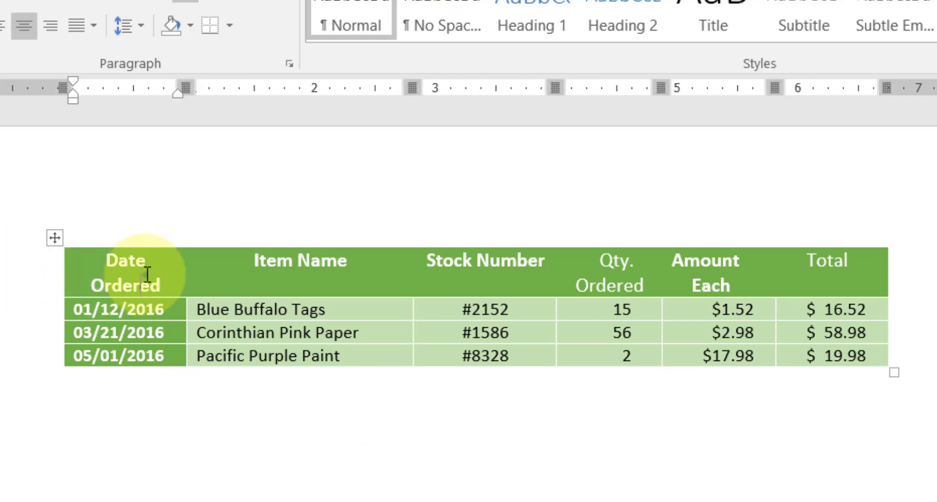
{"action": "key", "text": "Tab"}
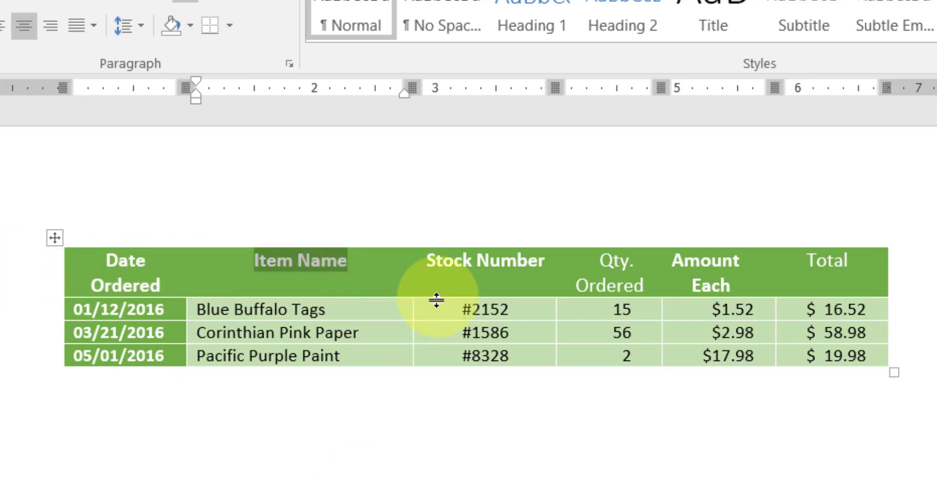
{"action": "key", "text": "Tab"}
{"action": "key", "text": "Tab"}
{"action": "key", "text": "Tab"}
{"action": "key", "text": "Tab"}
{"action": "key", "text": "Tab"}
{"action": "key", "text": "Tab"}
{"action": "key", "text": "Tab"}
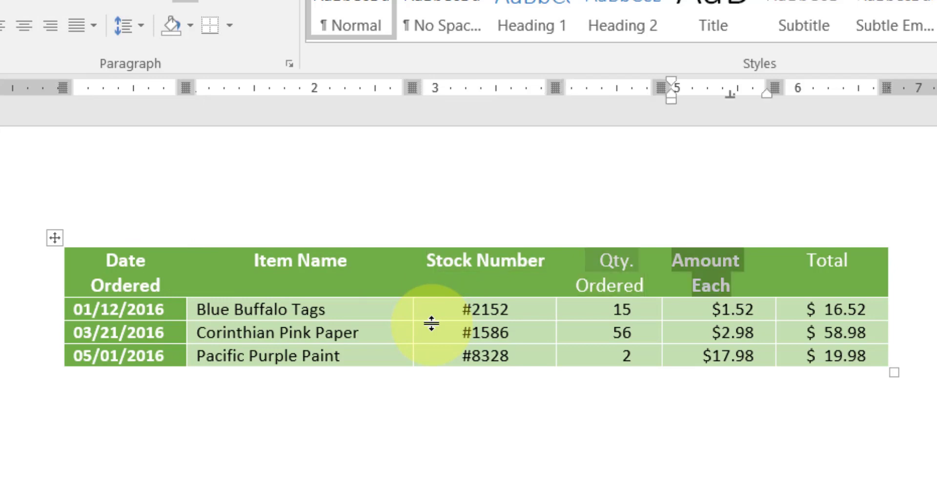
{"action": "key", "text": "Tab"}
{"action": "key", "text": "Tab"}
{"action": "key", "text": "Tab"}
{"action": "key", "text": "Tab"}
{"action": "key", "text": "Tab"}
{"action": "key", "text": "Tab"}
{"action": "key", "text": "Tab"}
{"action": "key", "text": "Tab"}
{"action": "key", "text": "Tab"}
{"action": "key", "text": "Tab"}
{"action": "key", "text": "Tab"}
{"action": "key", "text": "Tab"}
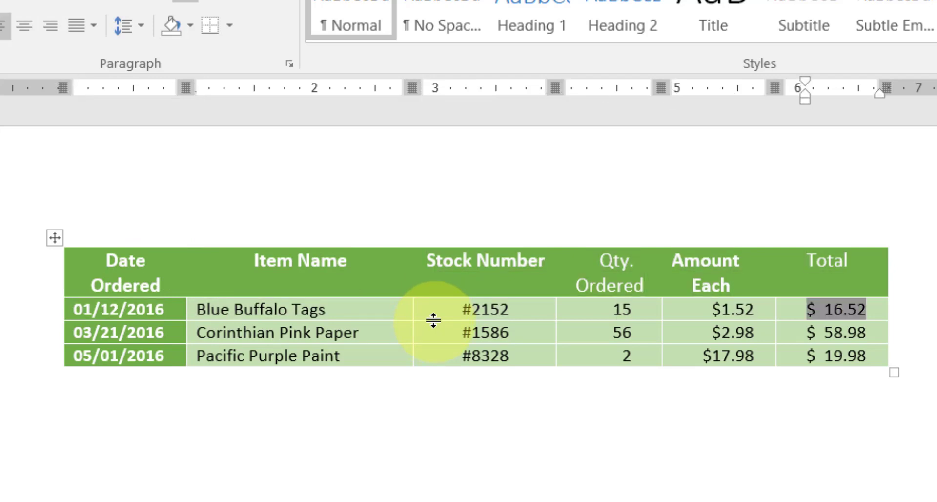
{"action": "key", "text": "Tab"}
{"action": "key", "text": "Tab"}
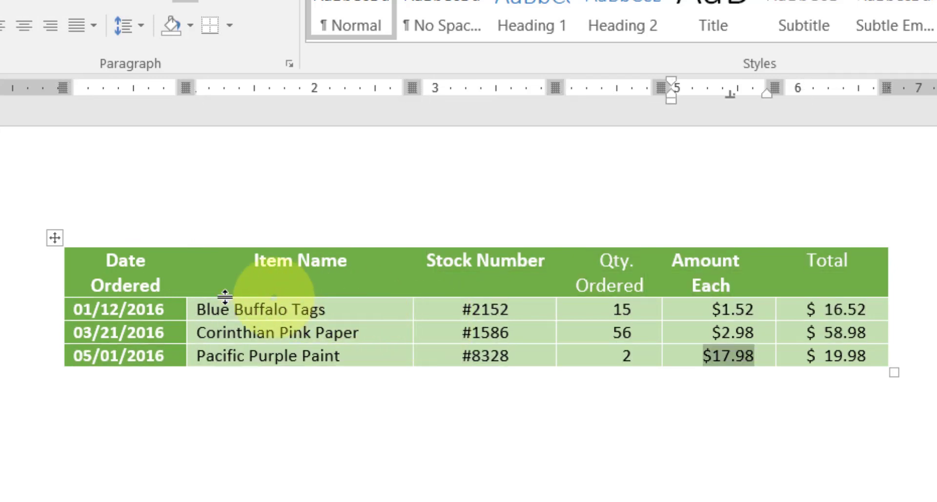
{"action": "left_click", "coordinate": [52, 235]}
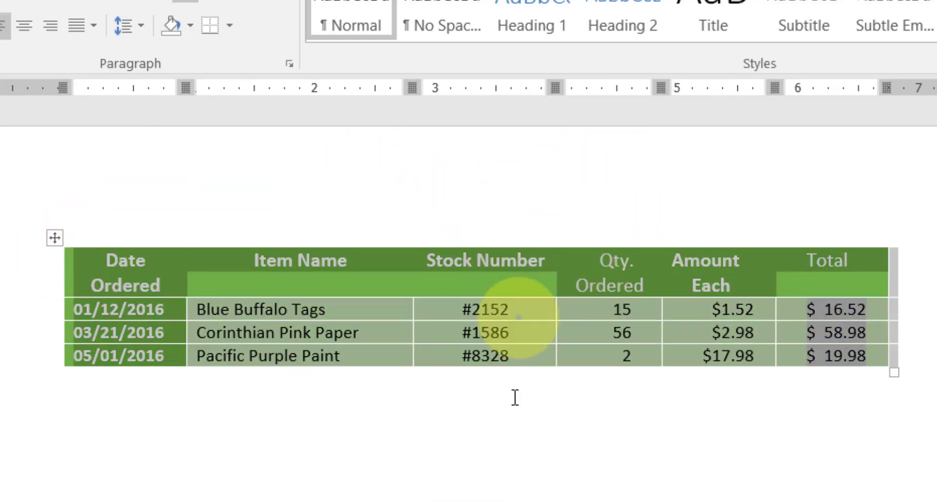
{"action": "left_click", "coordinate": [351, 479]}
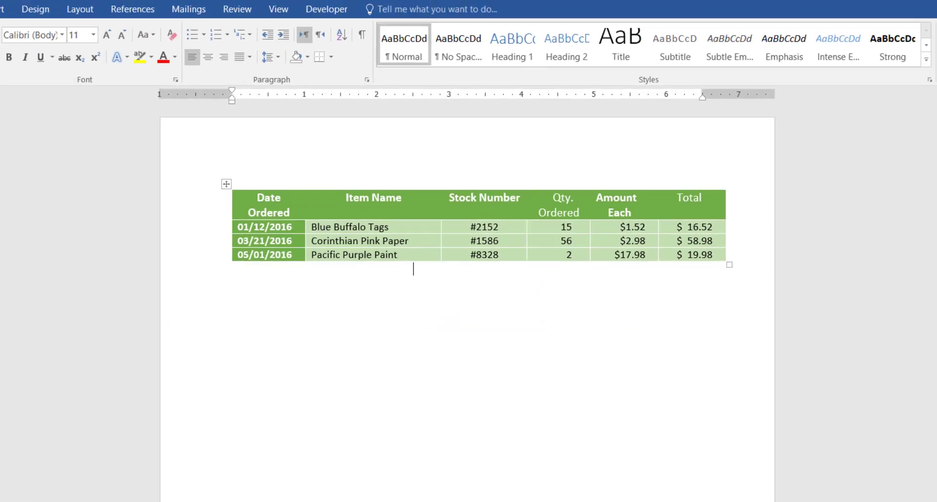
Create a new blank document.
{"action": "left_click", "coordinate": [15, 24]}
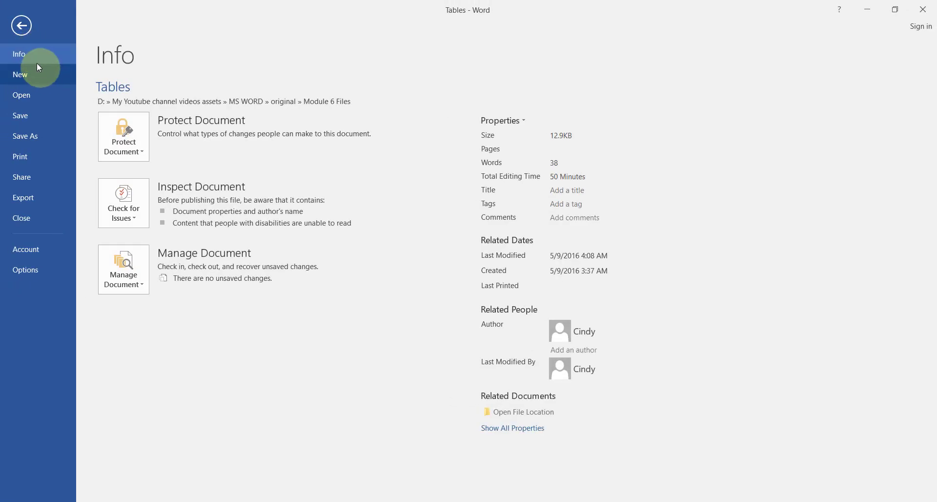
{"action": "left_click", "coordinate": [34, 77]}
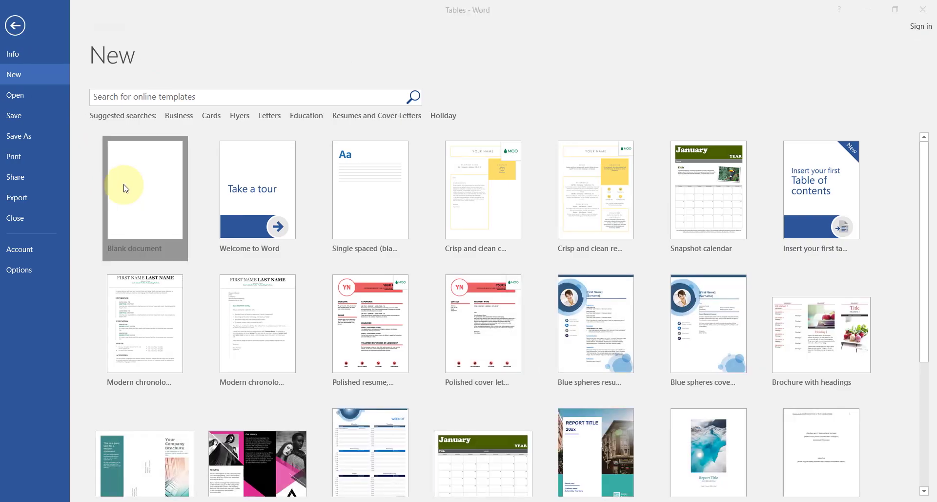
{"action": "left_click", "coordinate": [125, 188]}
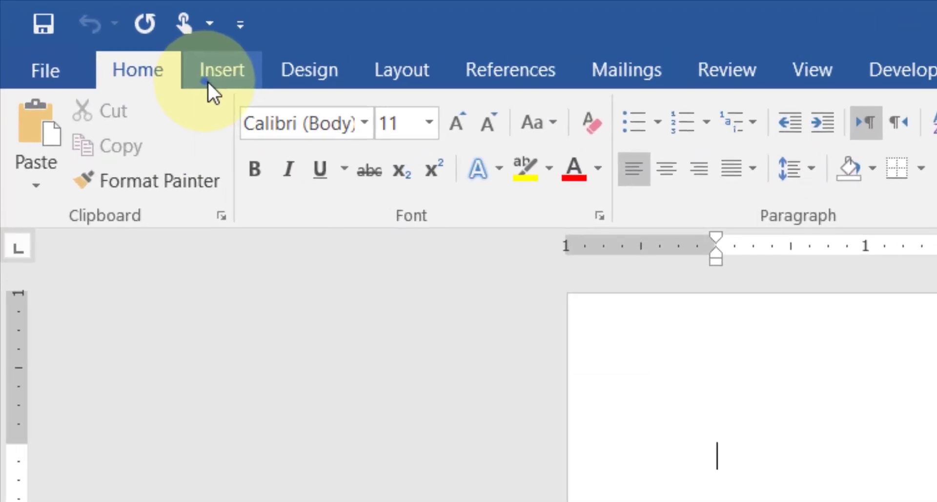
Insert a table with five columns and three rows, and add an empty line above it.
{"action": "left_click", "coordinate": [218, 75]}
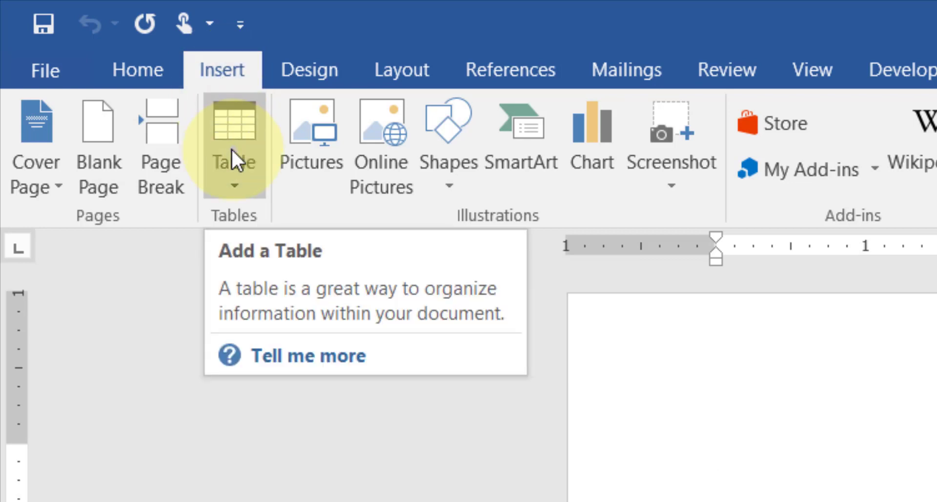
{"action": "left_click", "coordinate": [231, 149]}
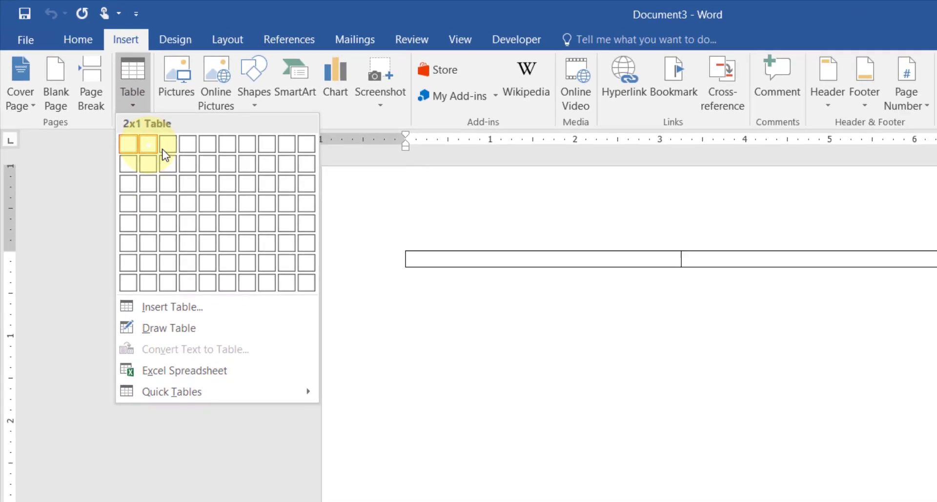
{"action": "left_click", "coordinate": [198, 181]}
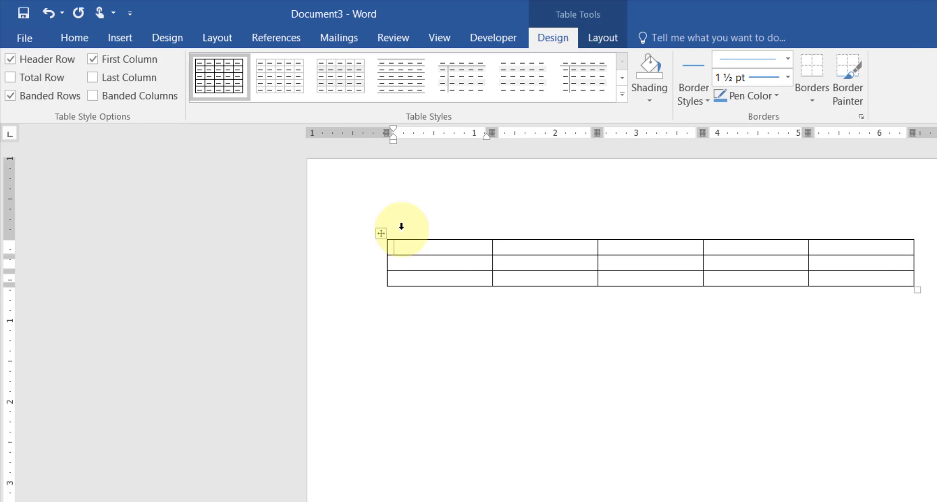
{"action": "key", "text": "Return"}
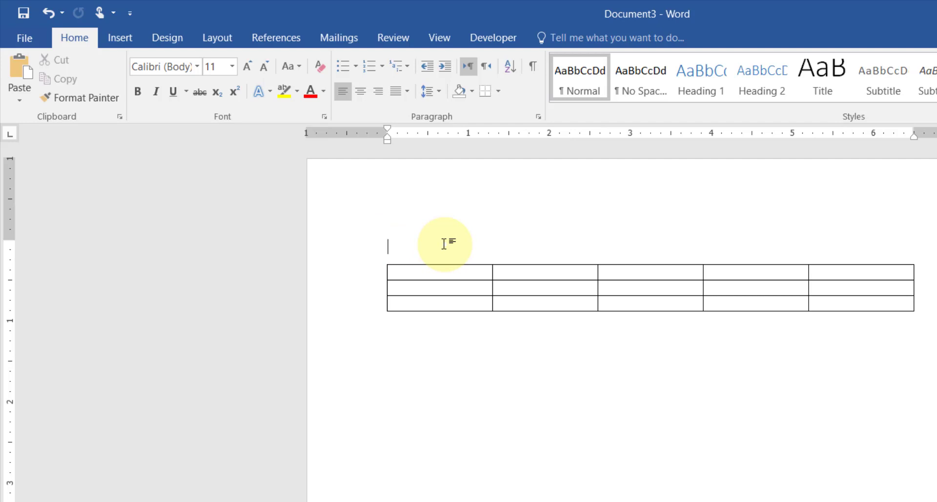
{"action": "type", "text": "heading"}
{"action": "key", "text": "BackSpace"}
{"action": "key", "text": "BackSpace"}
{"action": "key", "text": "BackSpace"}
{"action": "key", "text": "BackSpace"}
{"action": "key", "text": "BackSpace"}
{"action": "key", "text": "BackSpace"}
{"action": "key", "text": "BackSpace"}
Enter the headers "Date Ordered" and "Item Name" in the first two cells of the table's first row.
{"action": "left_click", "coordinate": [435, 273]}
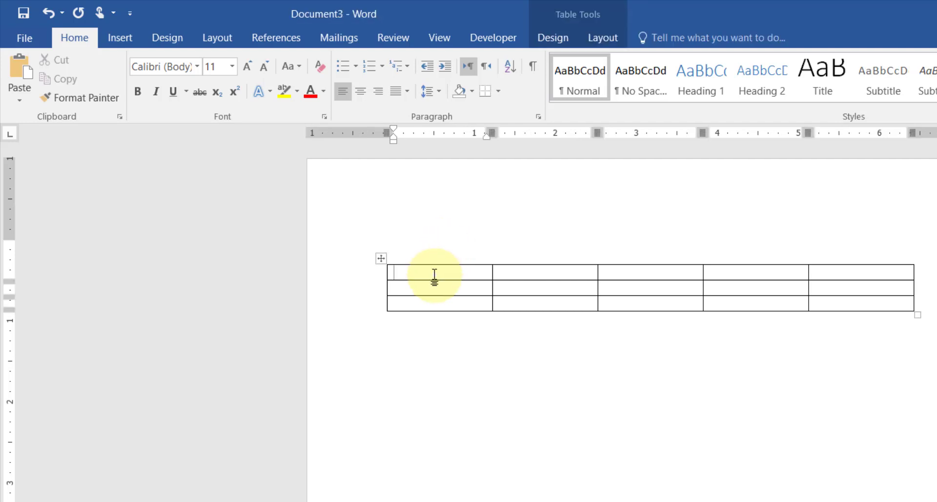
{"action": "type", "text": "DA"}
{"action": "key", "text": "BackSpace"}
{"action": "type", "text": "ate O"}
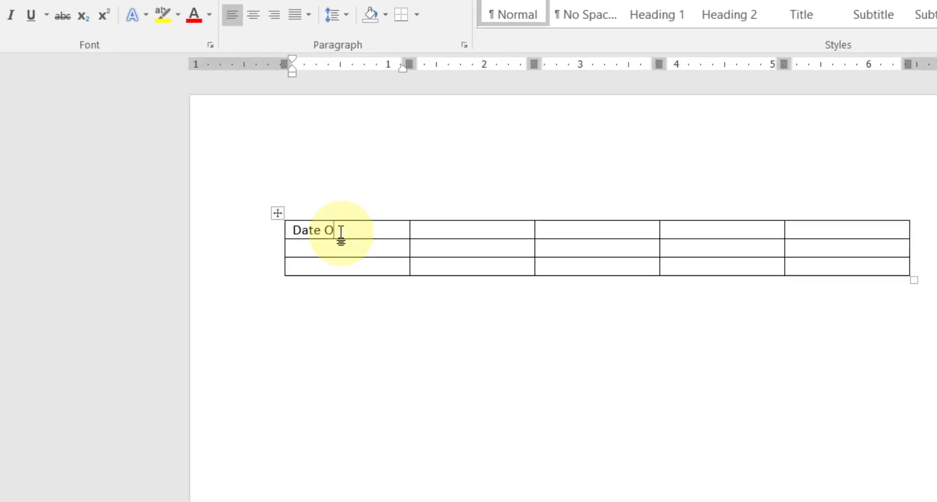
{"action": "type", "text": "rdered"}
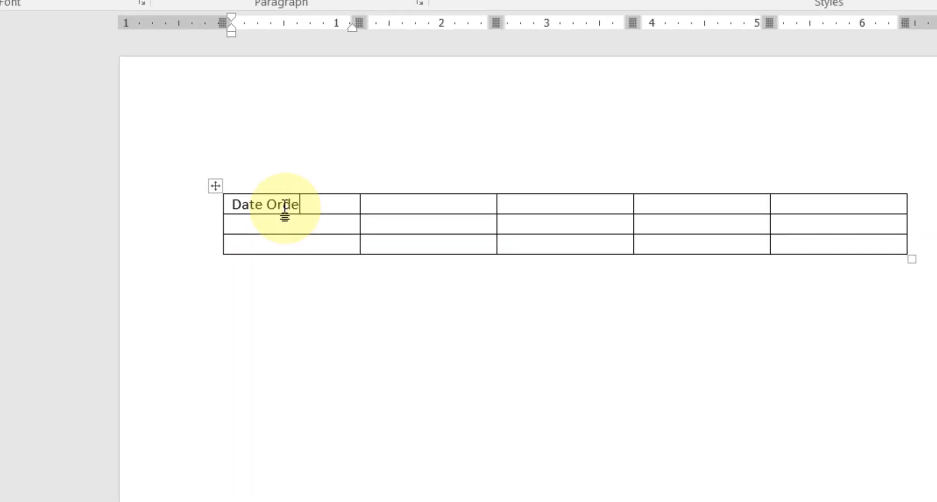
{"action": "key", "text": "BackSpace"}
{"action": "type", "text": "ed"}
{"action": "key", "text": "Tab"}
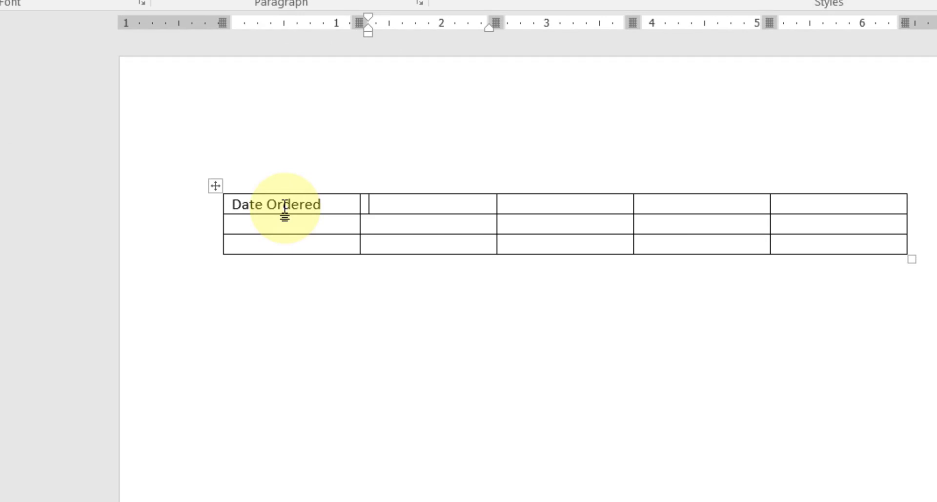
{"action": "type", "text": "Item Name"}
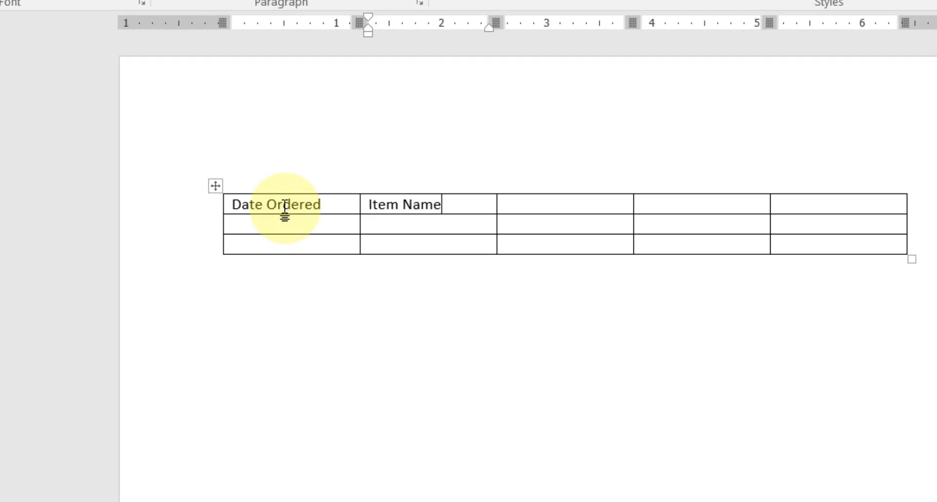
Enter the headers "Stock Number", "Qty Ordered" and "Amount Each" in the remaining cells of the first row.
{"action": "key", "text": "Tab"}
{"action": "type", "text": "S"}
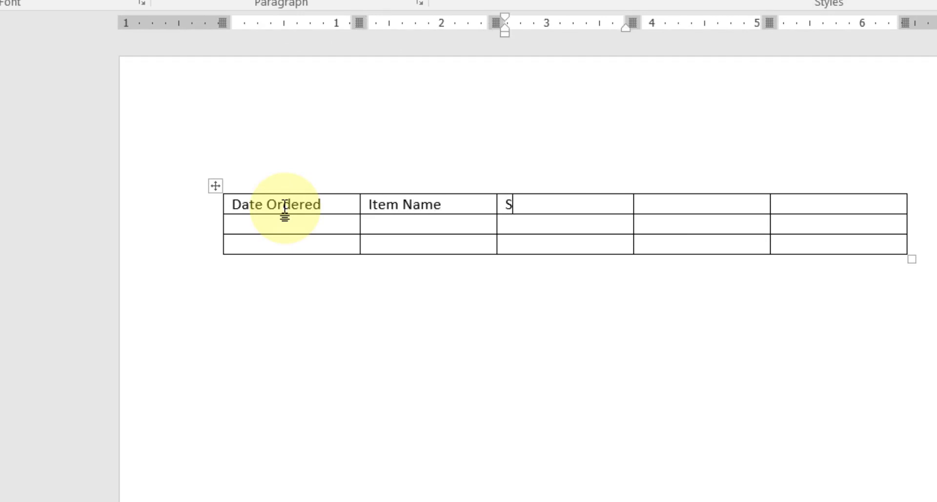
{"action": "type", "text": "tock Number"}
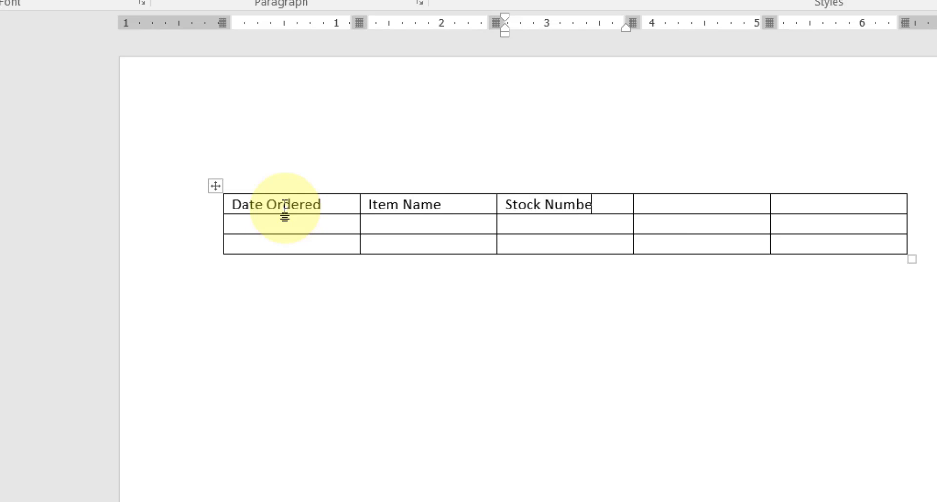
{"action": "key", "text": "Tab"}
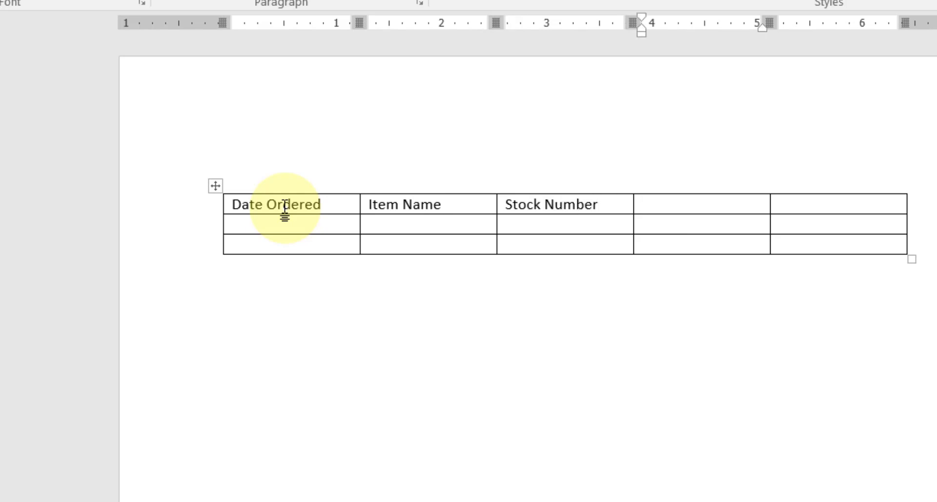
{"action": "type", "text": "Q"}
{"action": "key", "text": "BackSpace"}
{"action": "type", "text": "Qty Ordered"}
{"action": "key", "text": "Tab"}
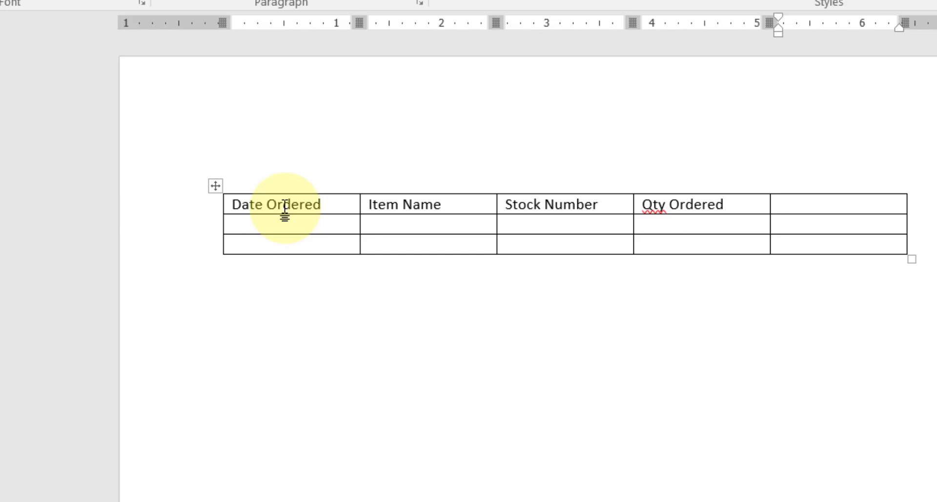
{"action": "type", "text": "Amount Ea"}
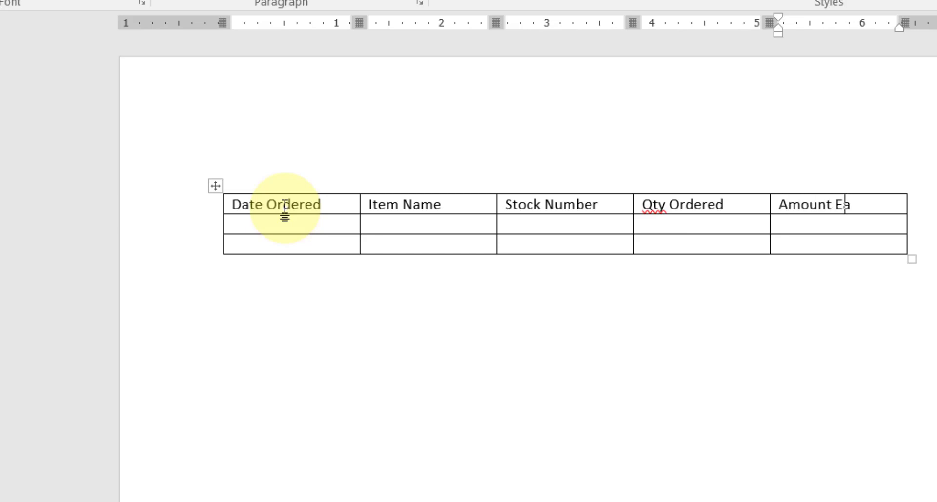
{"action": "type", "text": "ch"}
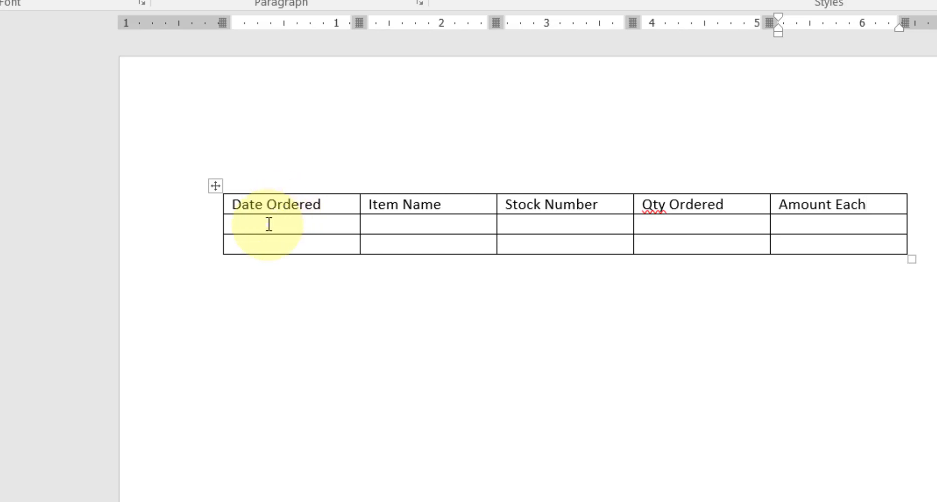
Fill the second row with date 05/06/2019, item Laptop, stock number #1221 and quantity 8.
{"action": "left_click", "coordinate": [287, 218]}
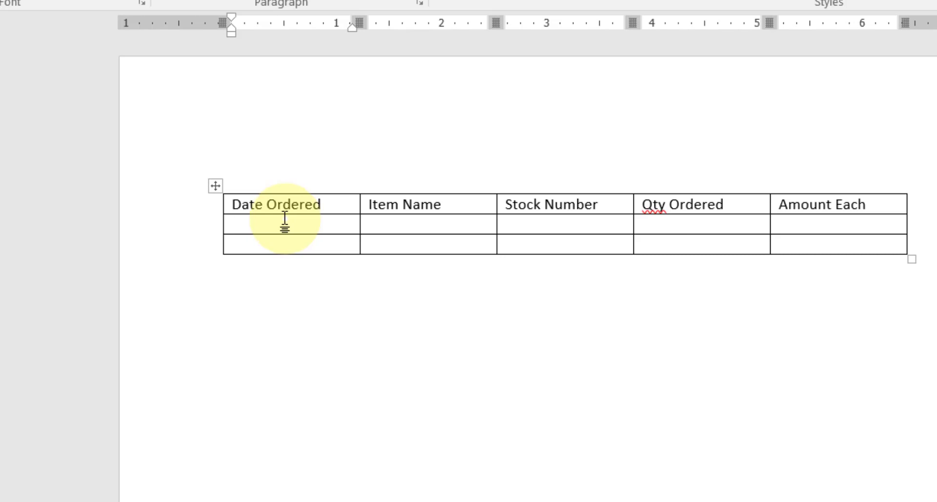
{"action": "type", "text": "05/06/2019"}
{"action": "key", "text": "Tab"}
{"action": "type", "text": "Laptop"}
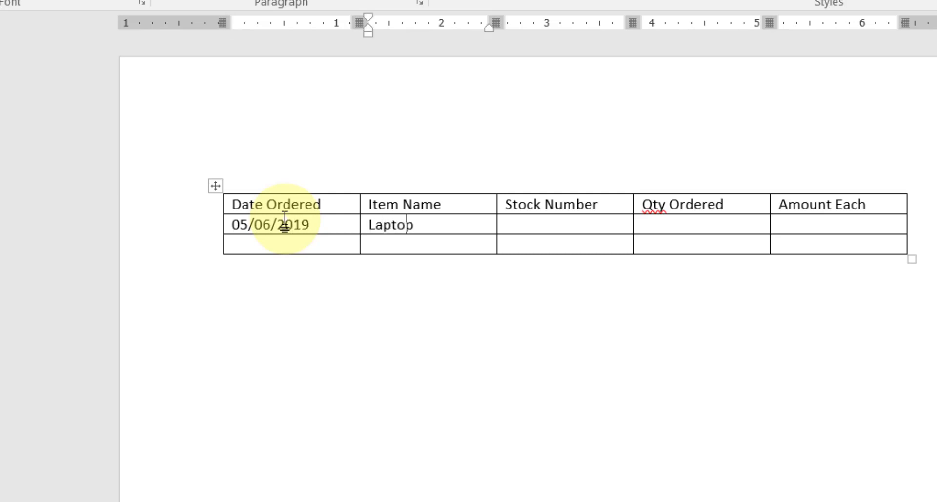
{"action": "key", "text": "Tab"}
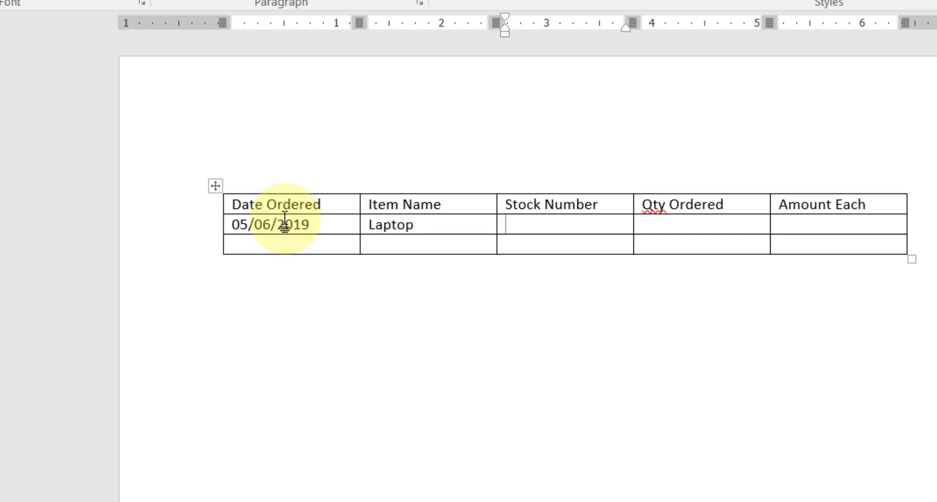
{"action": "type", "text": "#1221"}
{"action": "key", "text": "Tab"}
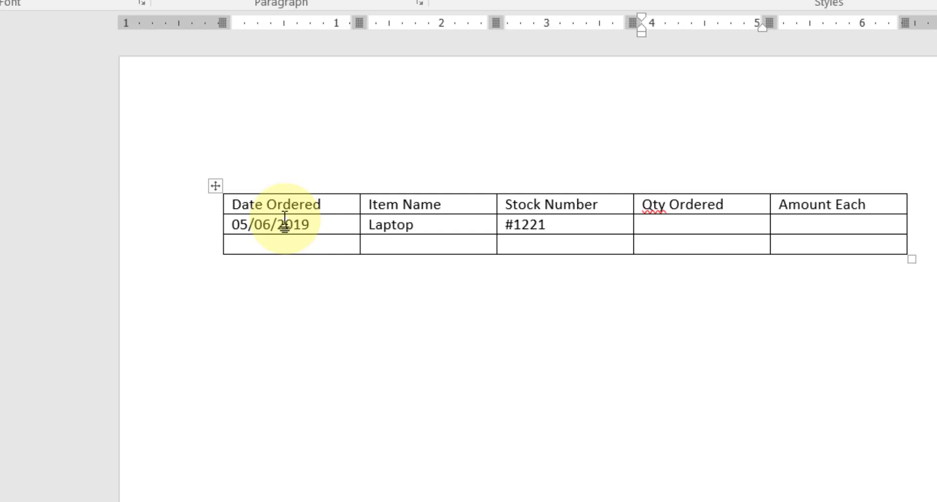
{"action": "type", "text": "8"}
Enter $555.56 as the Amount Each for the Laptop row.
{"action": "key", "text": "Tab"}
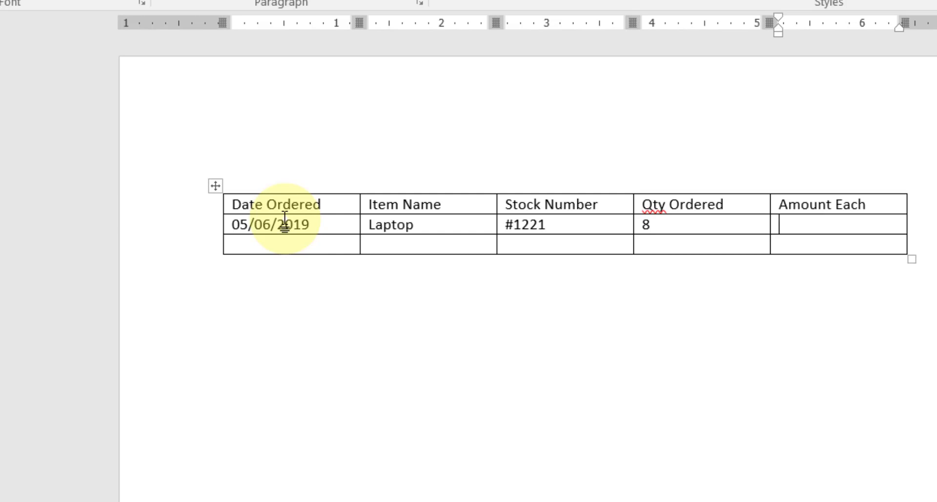
{"action": "type", "text": "555"}
{"action": "key", "text": "Left"}
{"action": "key", "text": "Left"}
{"action": "key", "text": "Left"}
{"action": "type", "text": "$"}
{"action": "key", "text": "Right"}
{"action": "key", "text": "Right"}
{"action": "key", "text": "Right"}
{"action": "type", "text": ".56"}
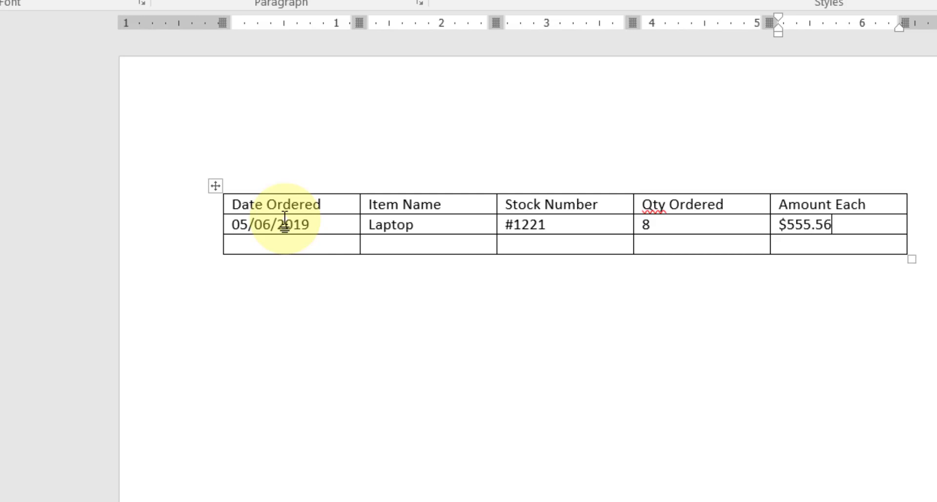
Change the Amount Each in the Laptop row to $555.
{"action": "key", "text": "Return"}
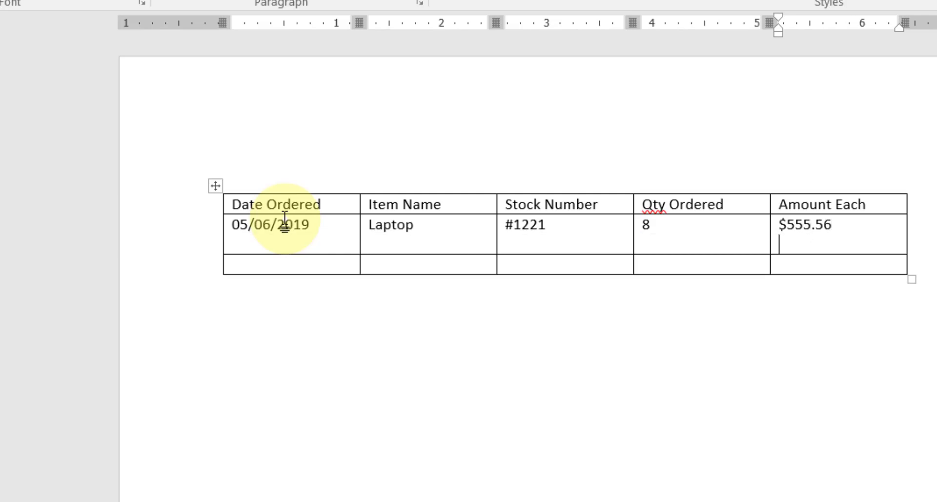
{"action": "key", "text": "BackSpace"}
{"action": "key", "text": "BackSpace"}
{"action": "key", "text": "BackSpace"}
{"action": "key", "text": "BackSpace"}
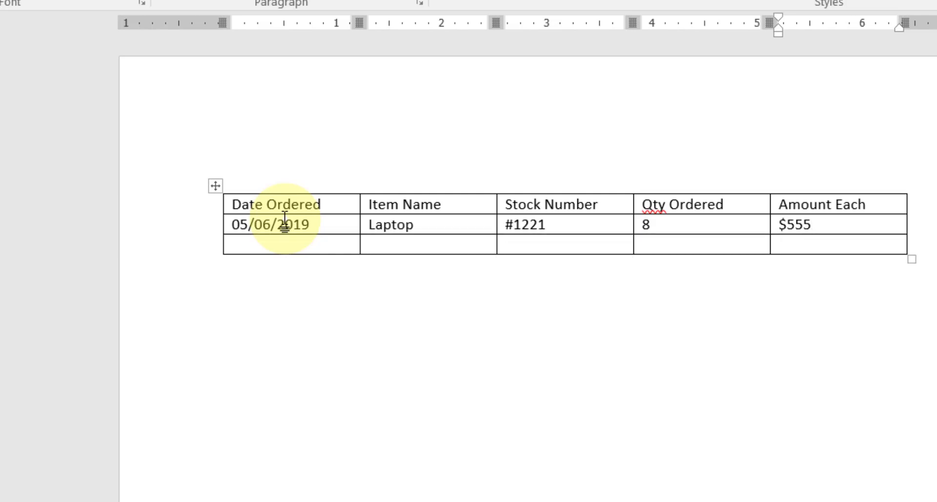
Fill the third row with date 06/06/2019, item Mobile, stock number #1234 and quantity 15.
{"action": "key", "text": "Tab"}
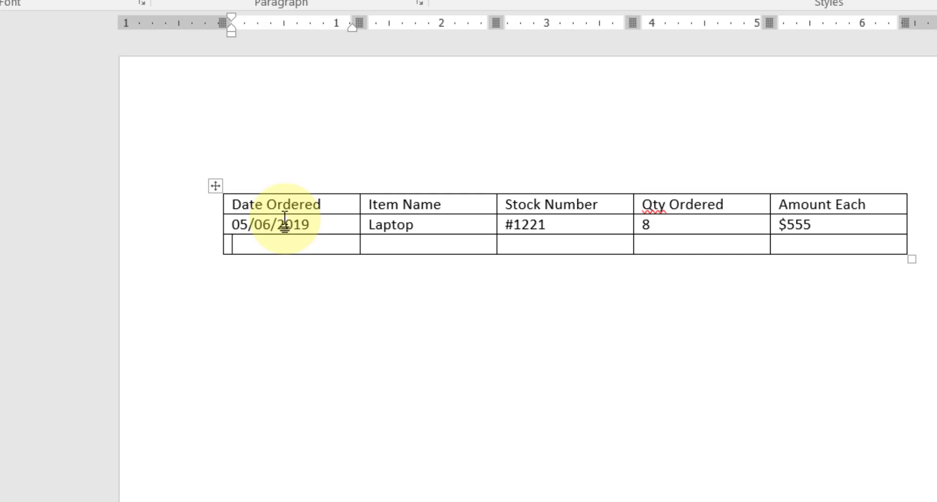
{"action": "type", "text": "06/06/2019"}
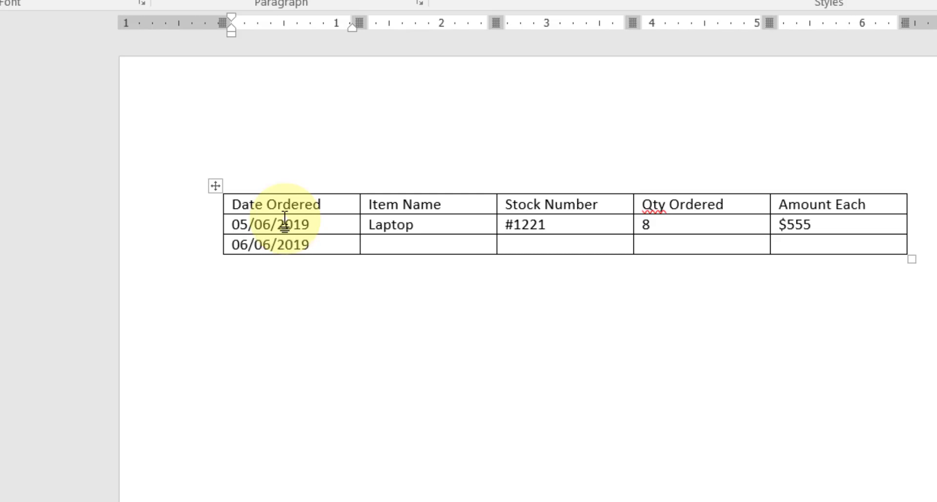
{"action": "key", "text": "Tab"}
{"action": "type", "text": "Mobile"}
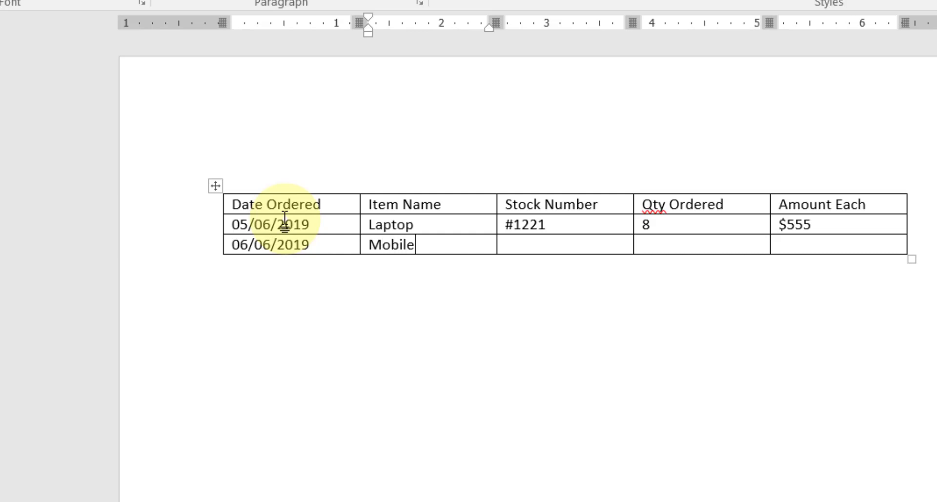
{"action": "key", "text": "Tab"}
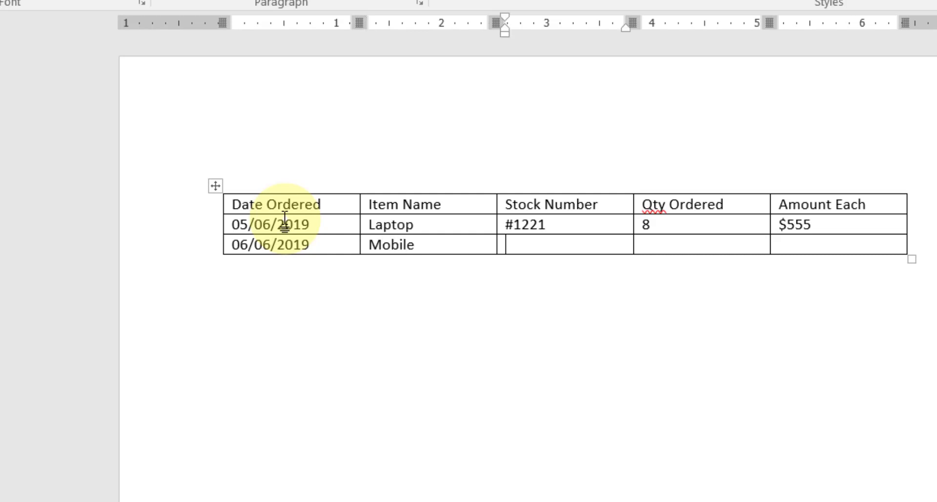
{"action": "type", "text": "#1234"}
{"action": "key", "text": "Tab"}
{"action": "type", "text": "15"}
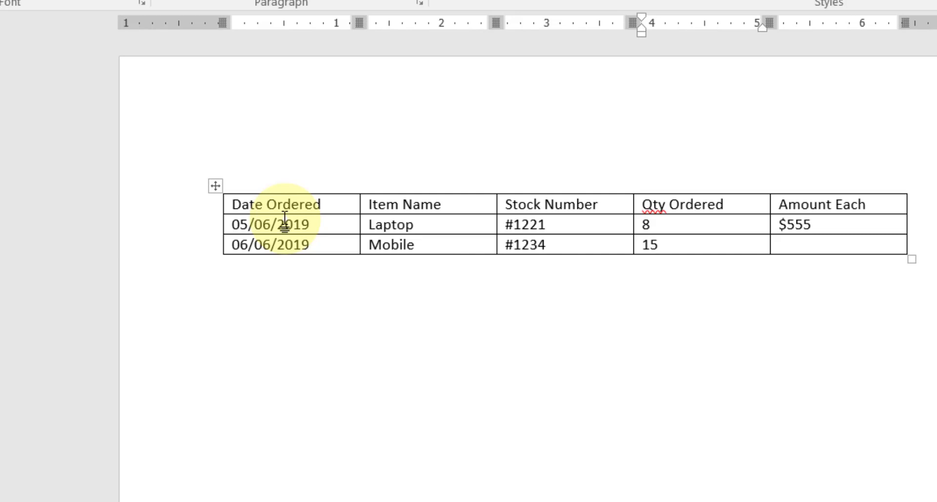
Enter $95.5 as the Amount Each for the Mobile row.
{"action": "key", "text": "Tab"}
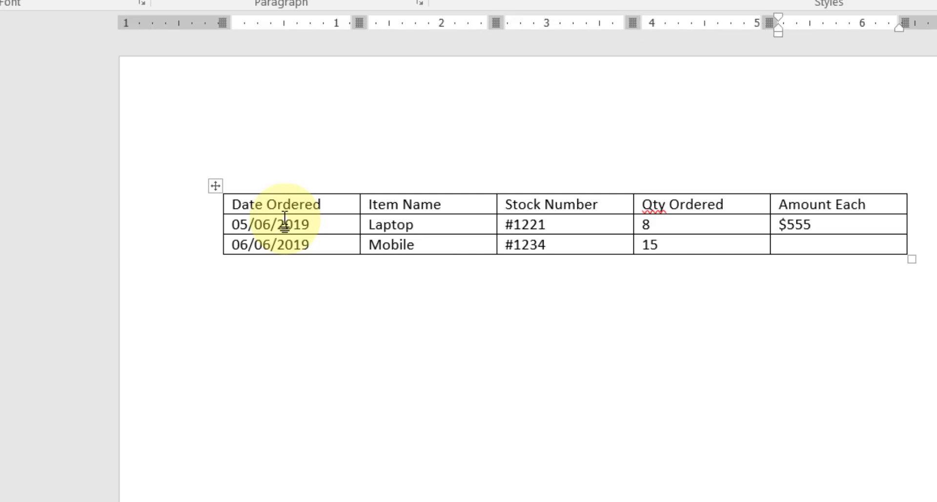
{"action": "type", "text": "95.5"}
{"action": "key", "text": "Left"}
{"action": "key", "text": "Left"}
{"action": "key", "text": "Left"}
{"action": "key", "text": "Left"}
{"action": "type", "text": "$"}
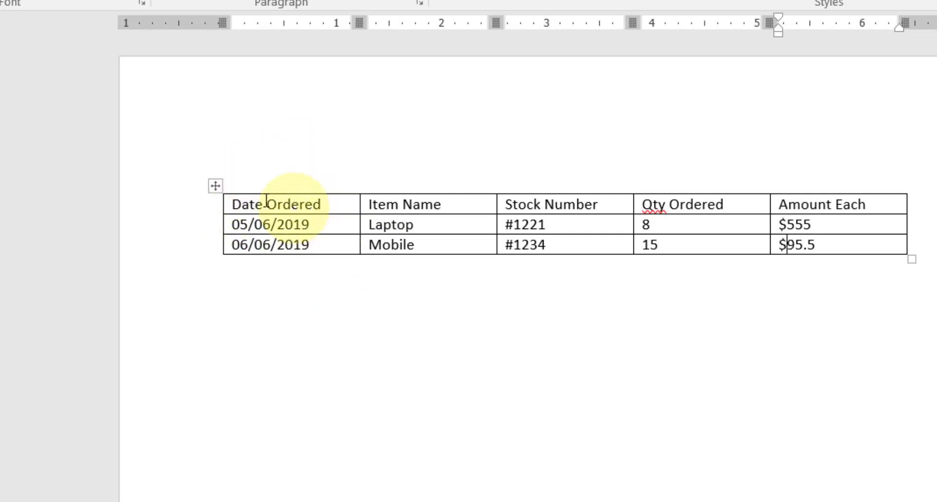
Select the whole Date Ordered column and clear the selection again.
{"action": "mouse_move", "coordinate": [354, 188]}
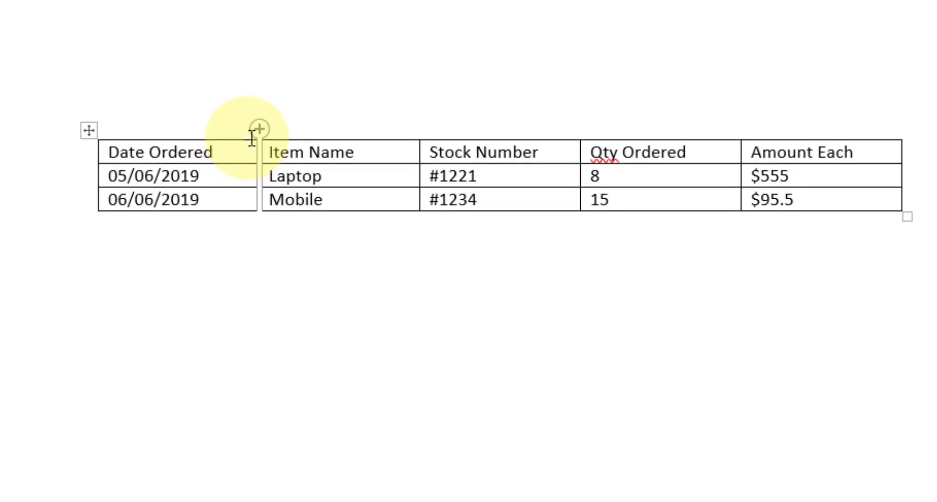
{"action": "left_click", "coordinate": [207, 133]}
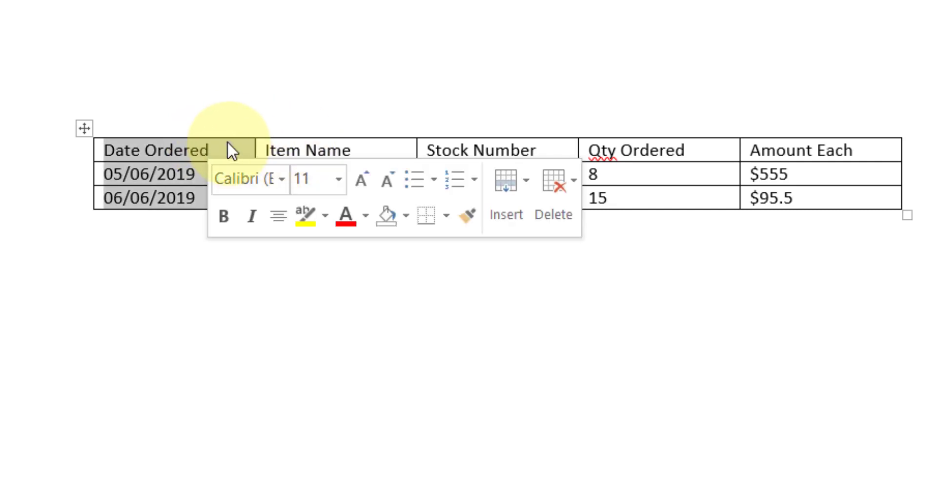
{"action": "left_click_drag", "start_coordinate": [224, 133], "coordinate": [239, 161]}
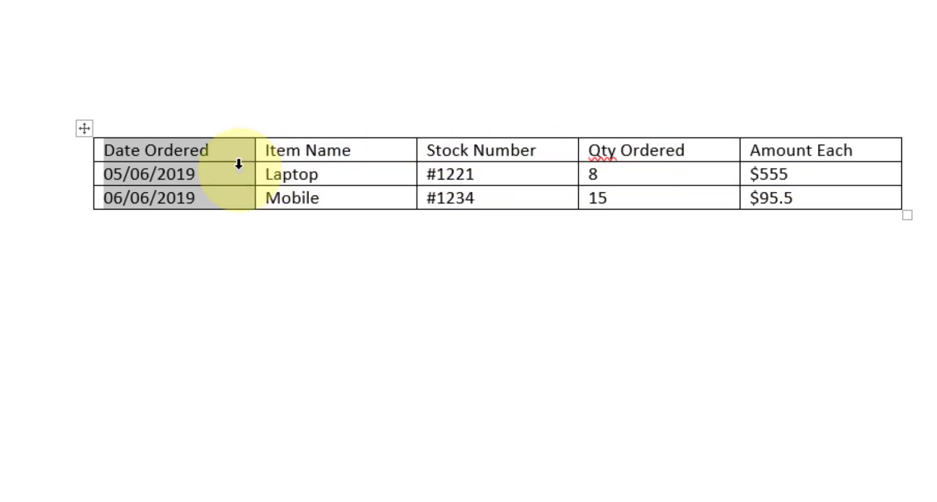
{"action": "left_click", "coordinate": [203, 257]}
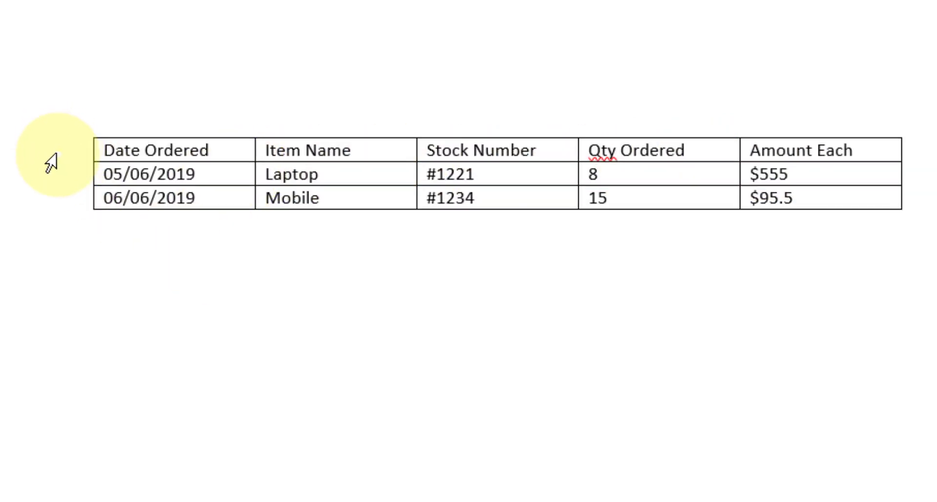
Center the text of the table's header row and make it bold at 12 pt.
{"action": "left_click", "coordinate": [51, 163]}
{"action": "left_click_drag", "start_coordinate": [51, 163], "coordinate": [59, 217]}
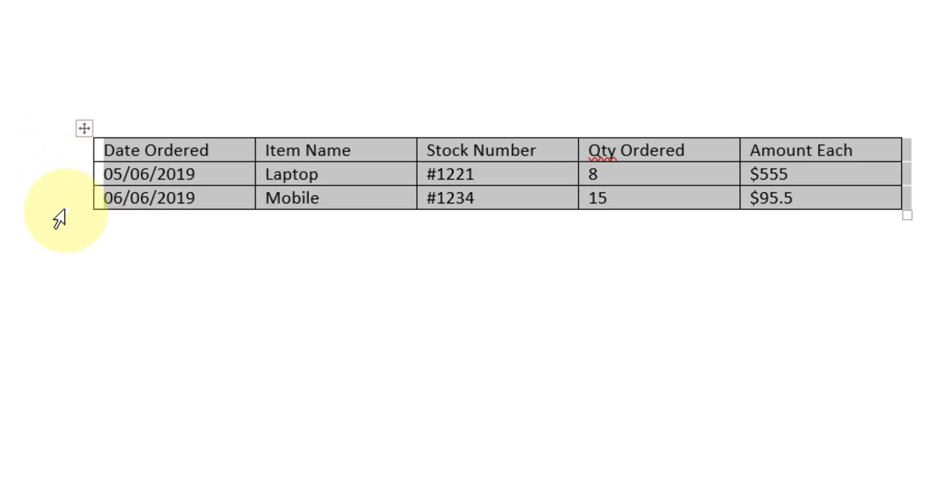
{"action": "left_click_drag", "start_coordinate": [58, 217], "coordinate": [57, 154]}
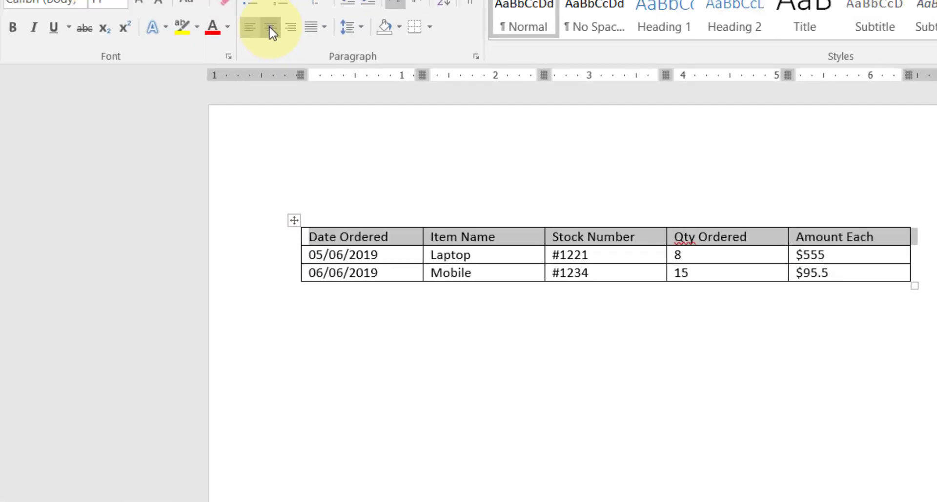
{"action": "left_click", "coordinate": [270, 27]}
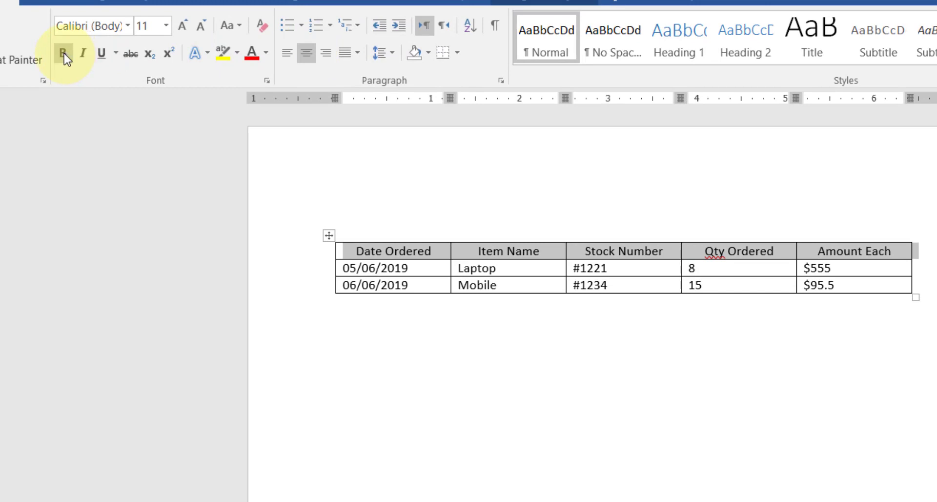
{"action": "left_click", "coordinate": [63, 53]}
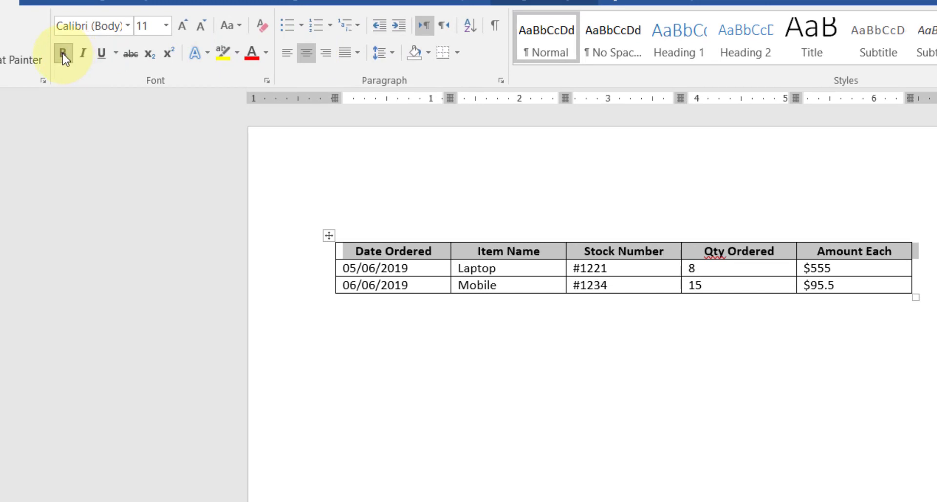
{"action": "left_click", "coordinate": [166, 27]}
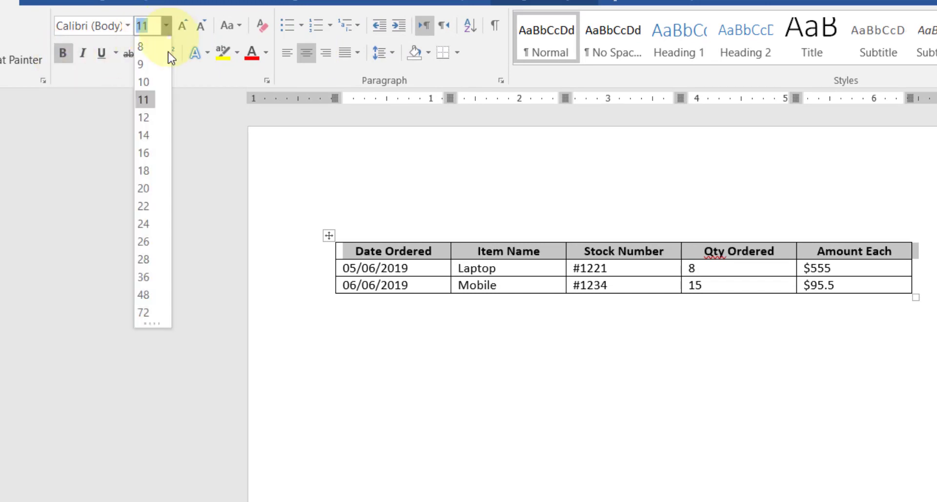
{"action": "left_click", "coordinate": [150, 119]}
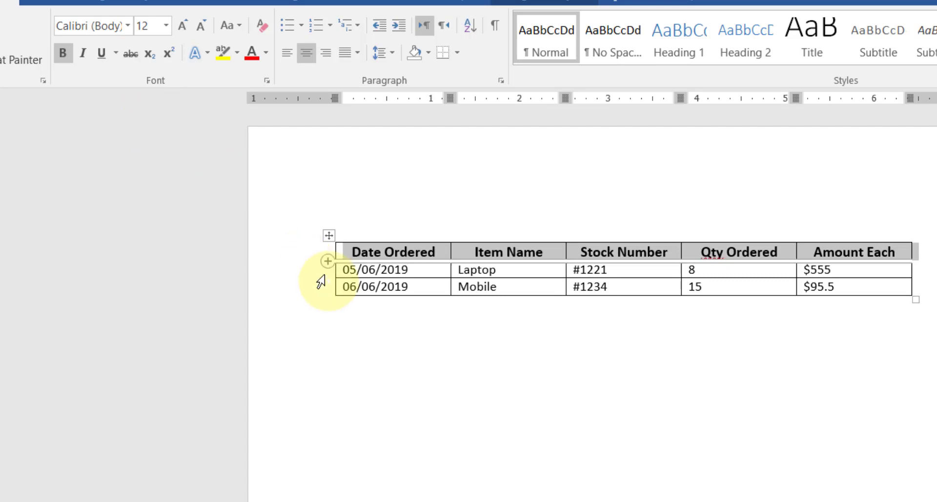
Center the text in the Laptop and Mobile rows.
{"action": "left_click_drag", "start_coordinate": [303, 272], "coordinate": [304, 292]}
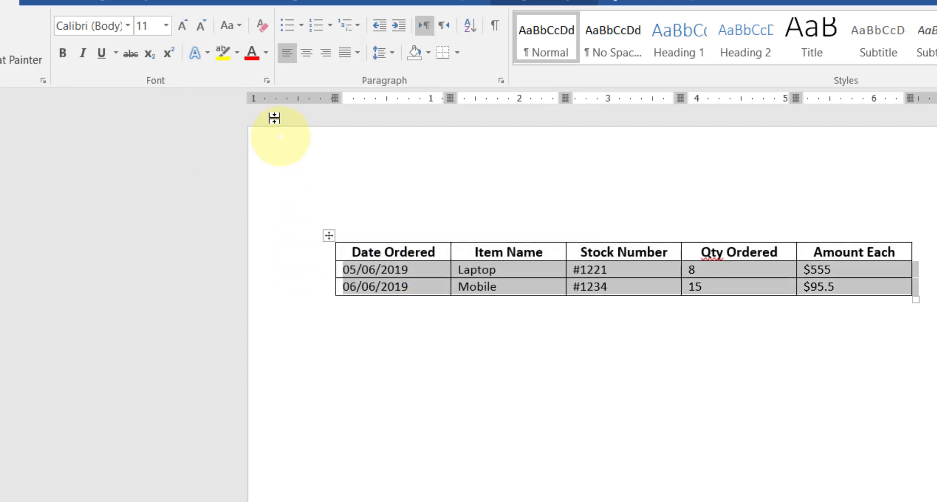
{"action": "left_click", "coordinate": [307, 54]}
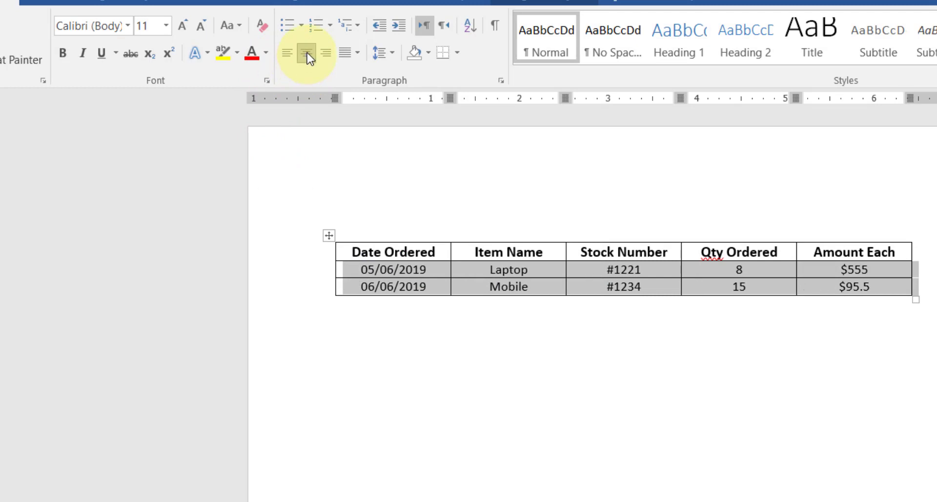
{"action": "left_click", "coordinate": [570, 405]}
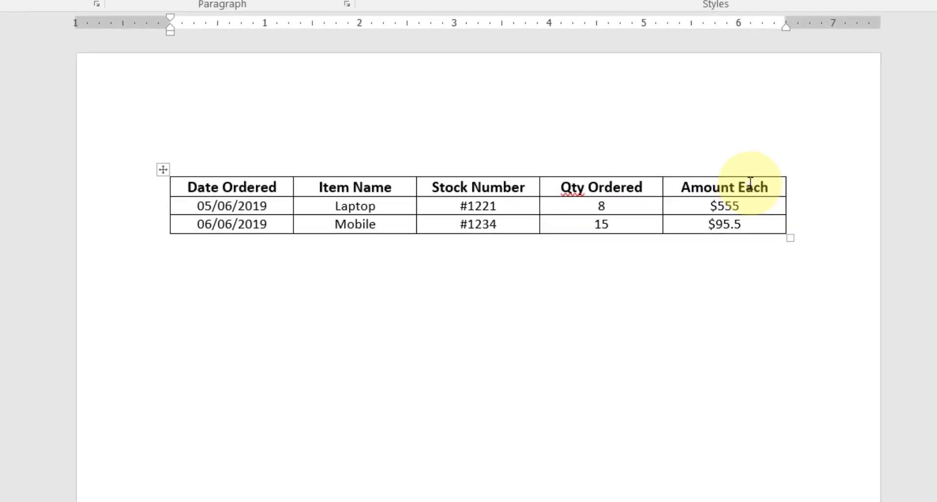
Insert a column to the right of Amount Each and delete it again.
{"action": "left_click", "coordinate": [749, 174]}
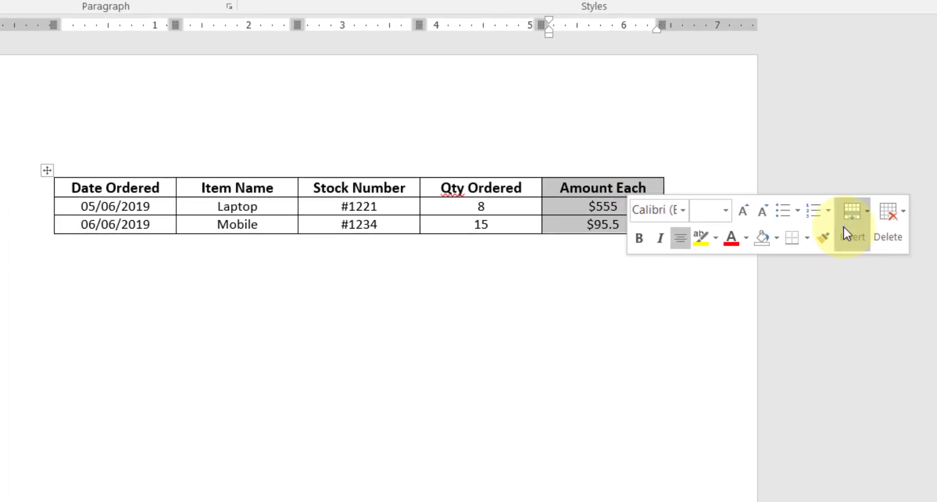
{"action": "left_click", "coordinate": [868, 213]}
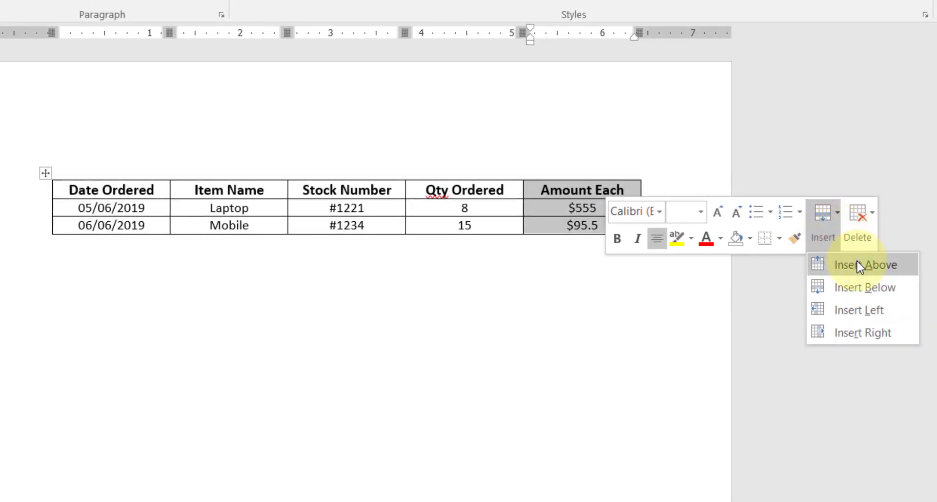
{"action": "left_click", "coordinate": [871, 334]}
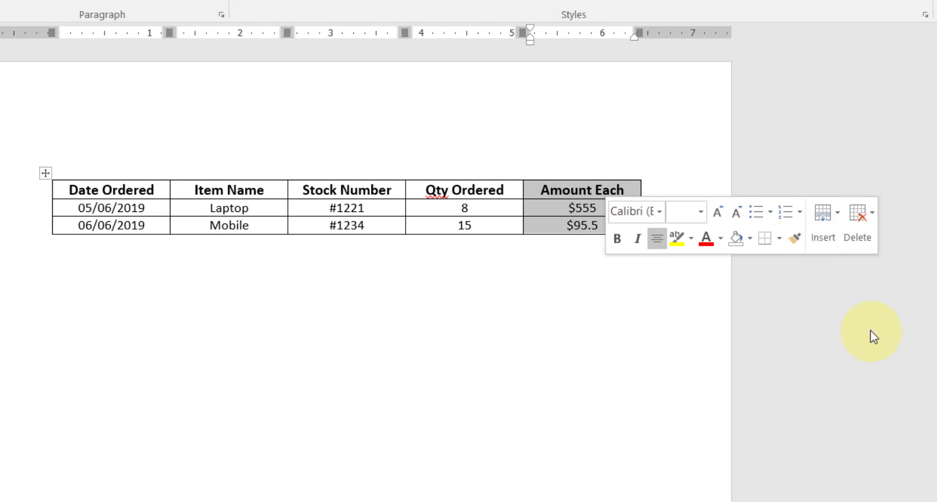
{"action": "left_click", "coordinate": [854, 218]}
{"action": "left_click", "coordinate": [878, 287]}
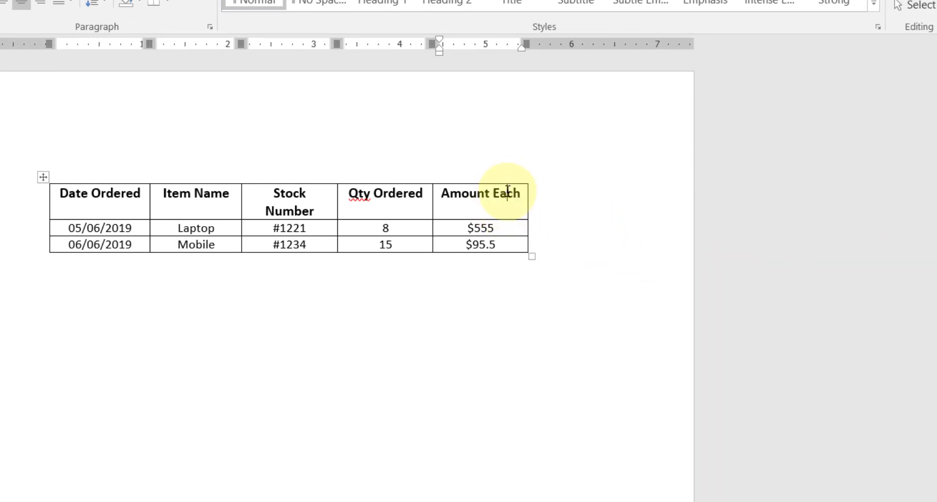
{"action": "right_click", "coordinate": [507, 193]}
{"action": "key", "text": "Escape"}
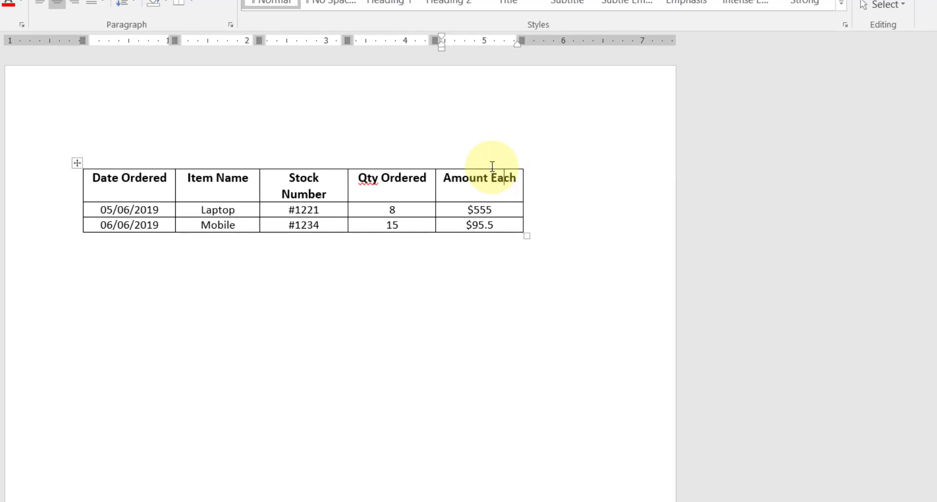
{"action": "left_click", "coordinate": [497, 167]}
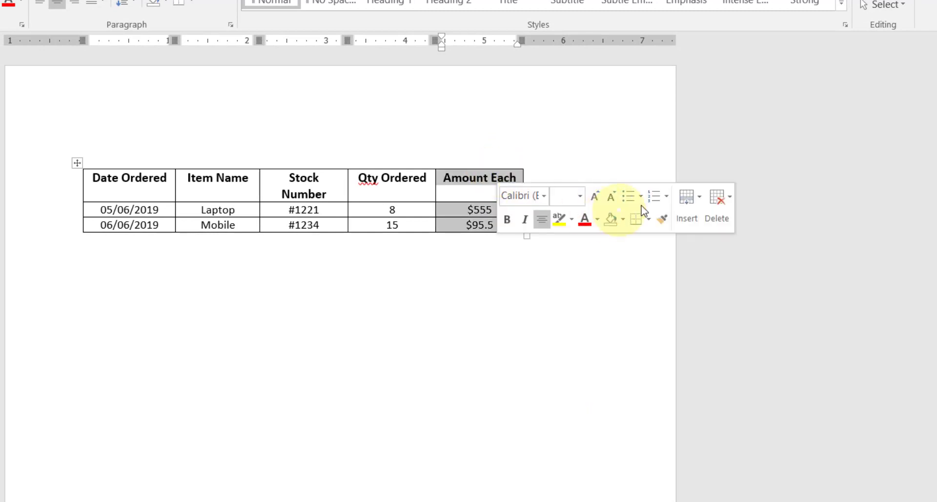
{"action": "left_click", "coordinate": [695, 204]}
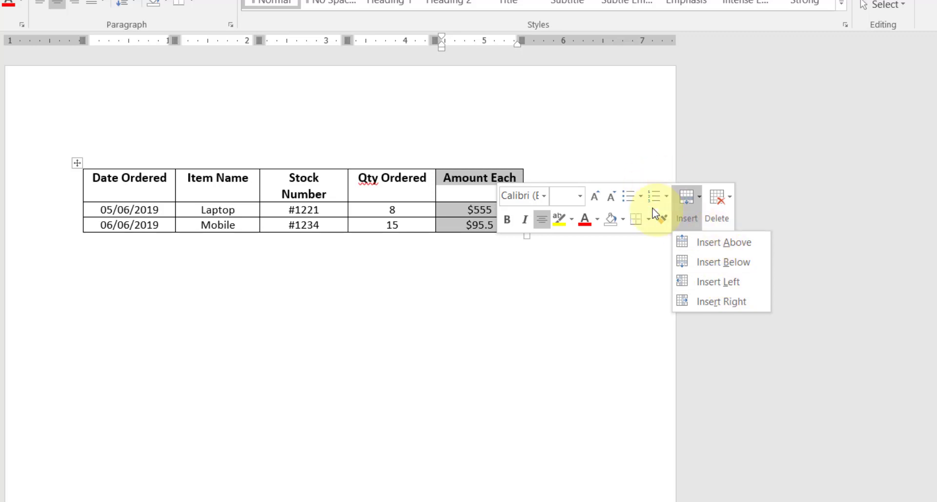
{"action": "left_click", "coordinate": [497, 189]}
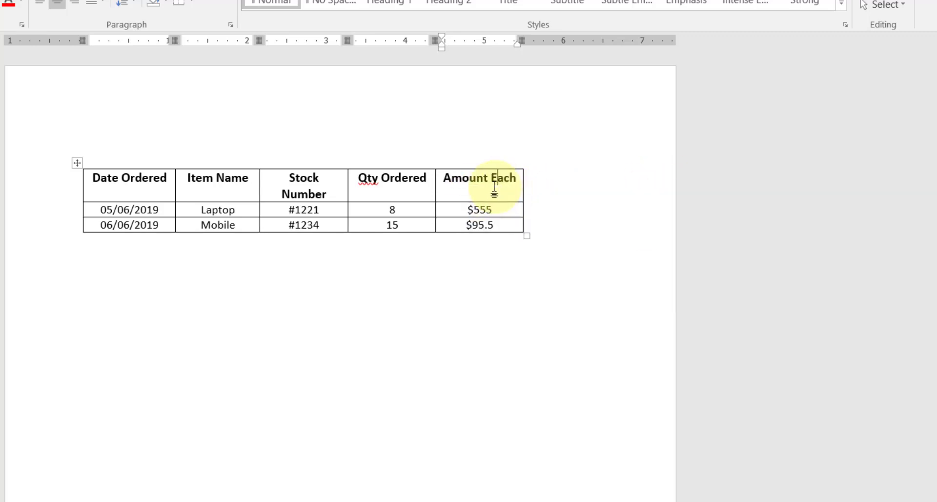
Insert a new column to the left of Amount Each.
{"action": "right_click", "coordinate": [497, 183]}
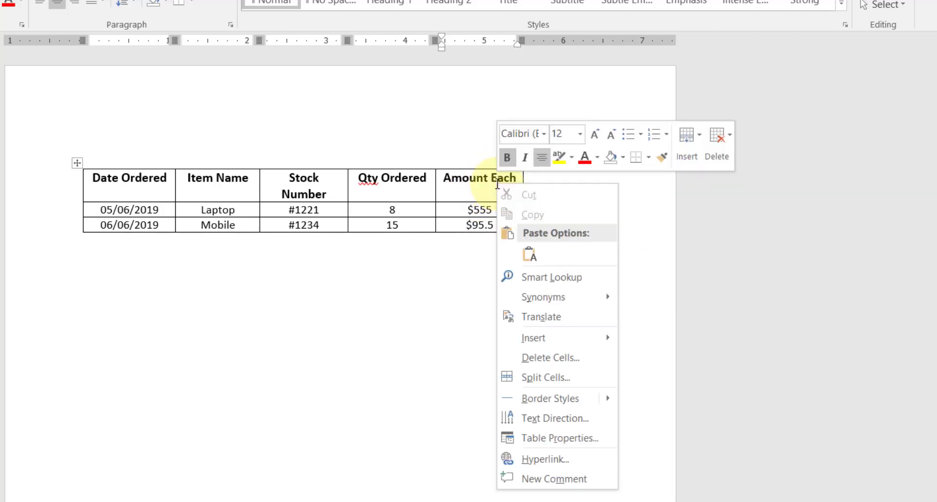
{"action": "mouse_move", "coordinate": [559, 336]}
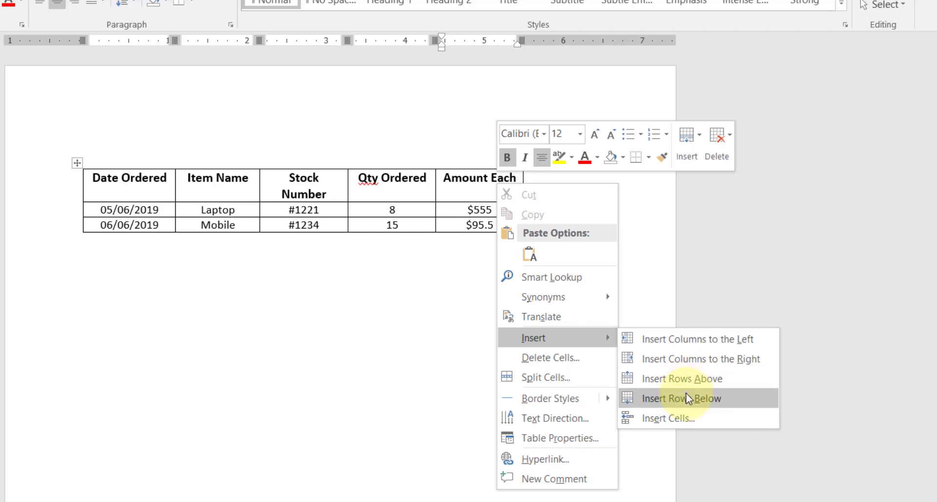
{"action": "left_click", "coordinate": [693, 337]}
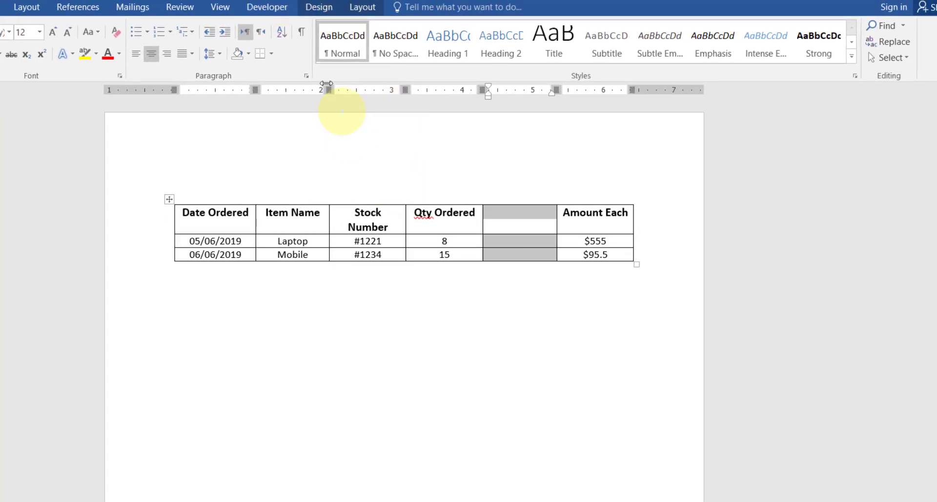
Delete the blank column between Qty Ordered and Amount Each.
{"action": "left_click", "coordinate": [360, 7]}
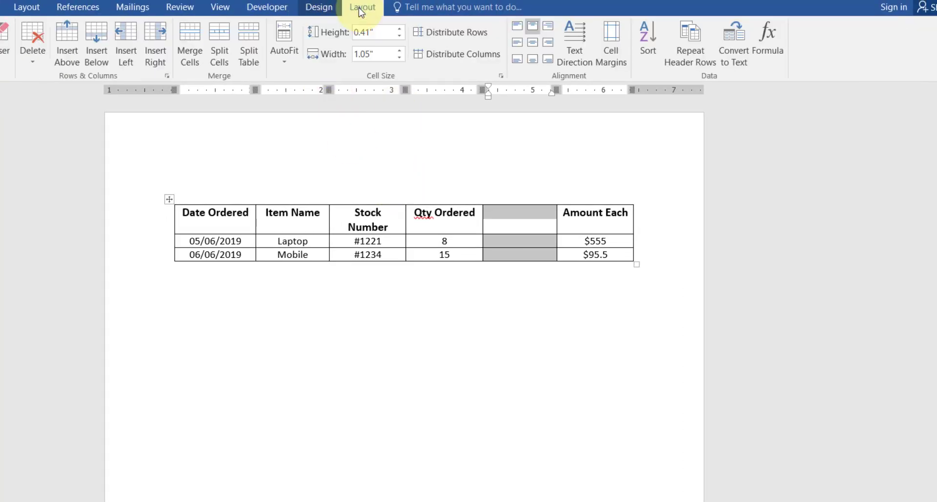
{"action": "left_click", "coordinate": [38, 44]}
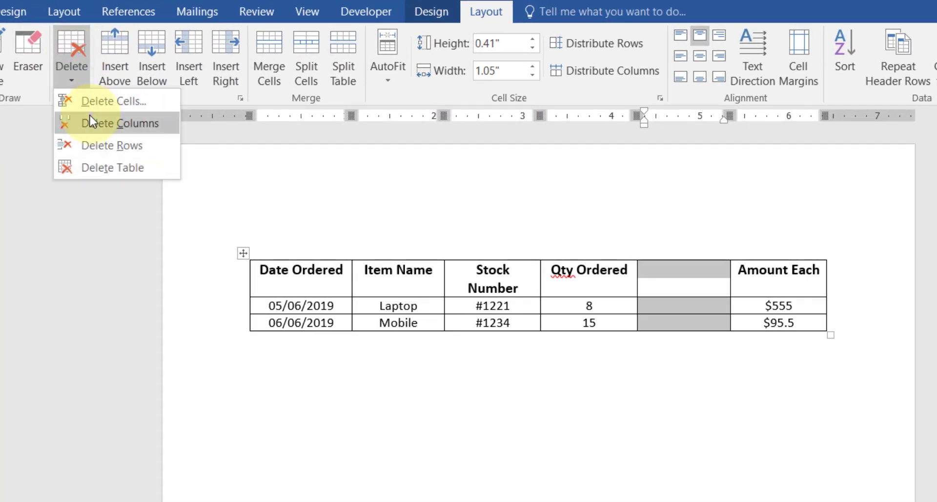
{"action": "left_click", "coordinate": [89, 118]}
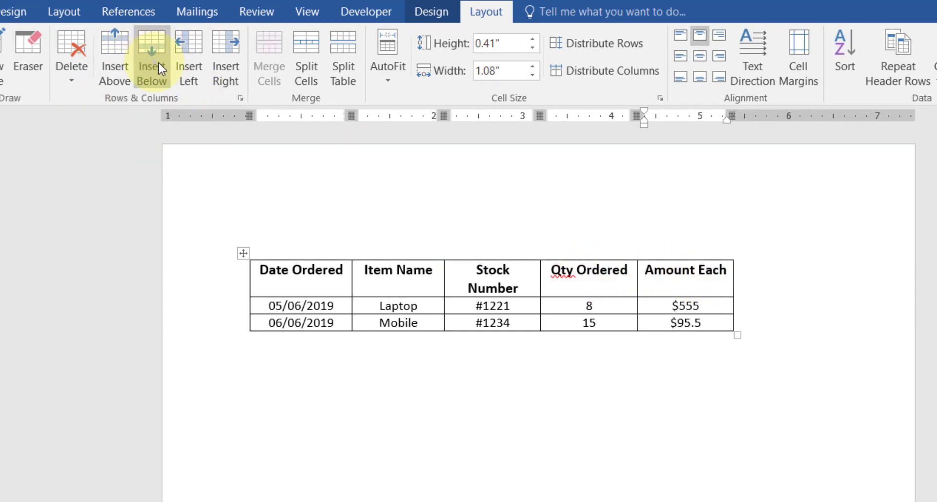
Insert a column to the right of Amount Each and enter Total as its heading.
{"action": "left_click", "coordinate": [211, 57]}
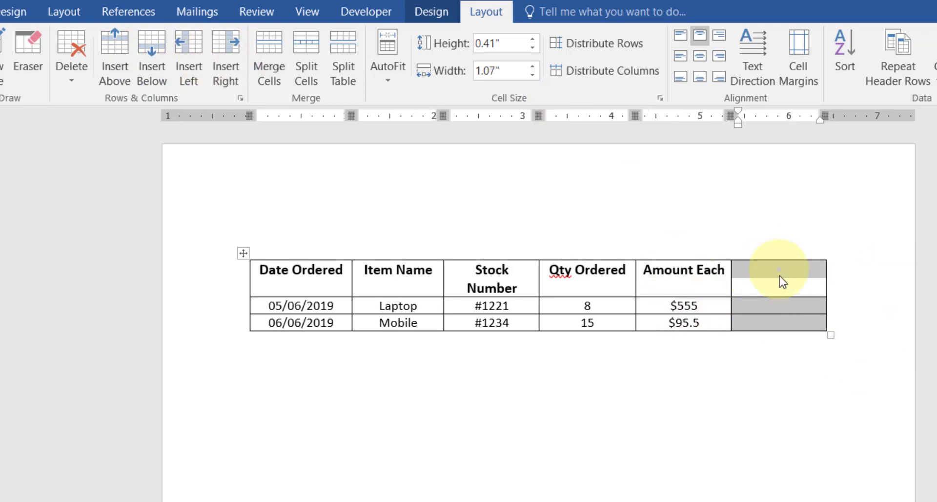
{"action": "left_click", "coordinate": [721, 271]}
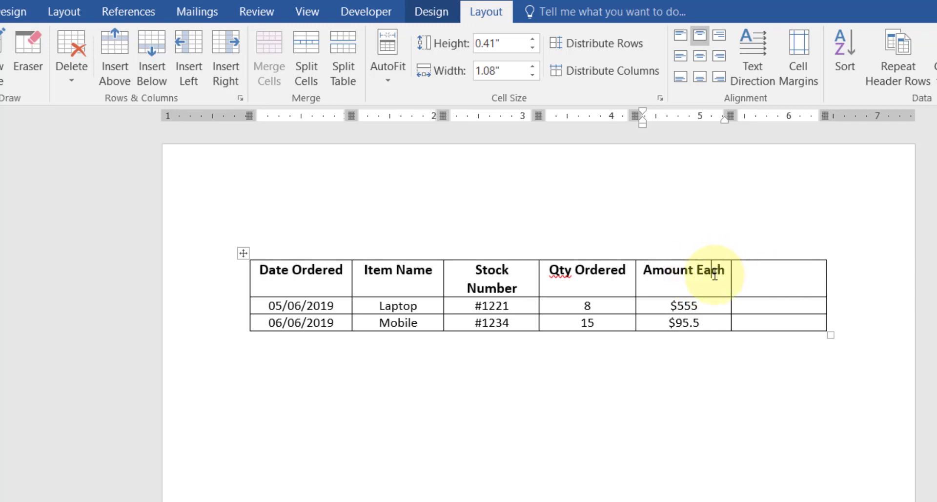
{"action": "left_click", "coordinate": [756, 280]}
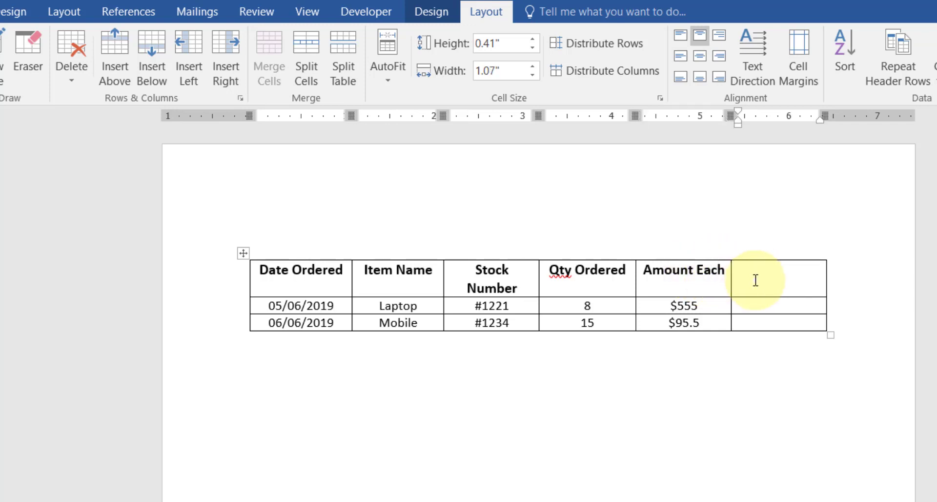
{"action": "type", "text": "Total"}
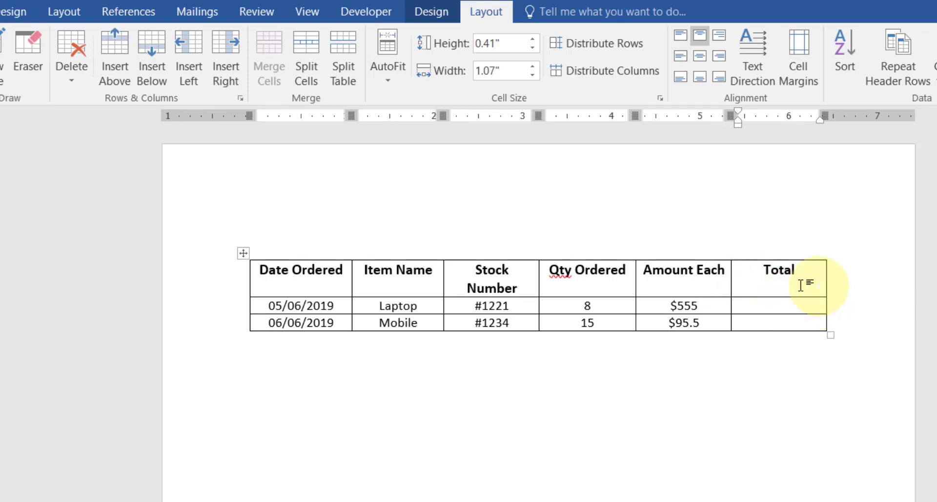
Left-align the contents of the Laptop and Mobile rows.
{"action": "left_click_drag", "start_coordinate": [249, 309], "coordinate": [750, 329]}
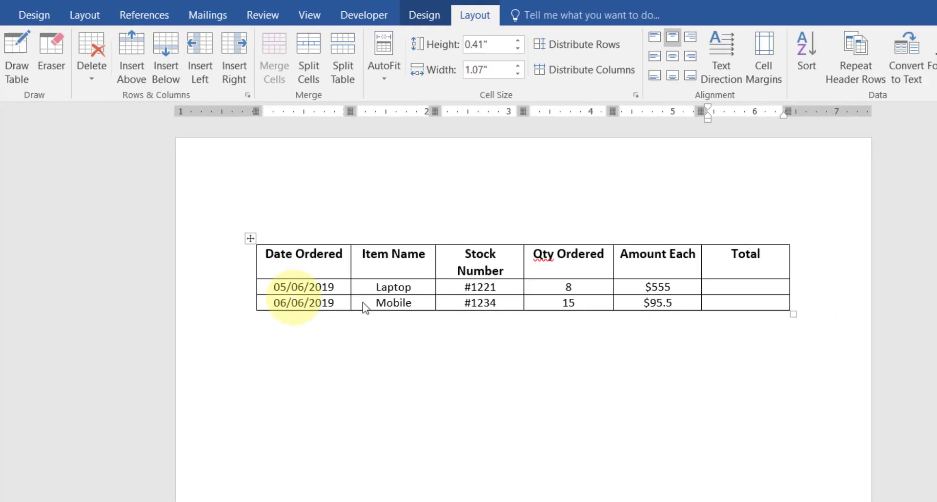
{"action": "left_click", "coordinate": [54, 27]}
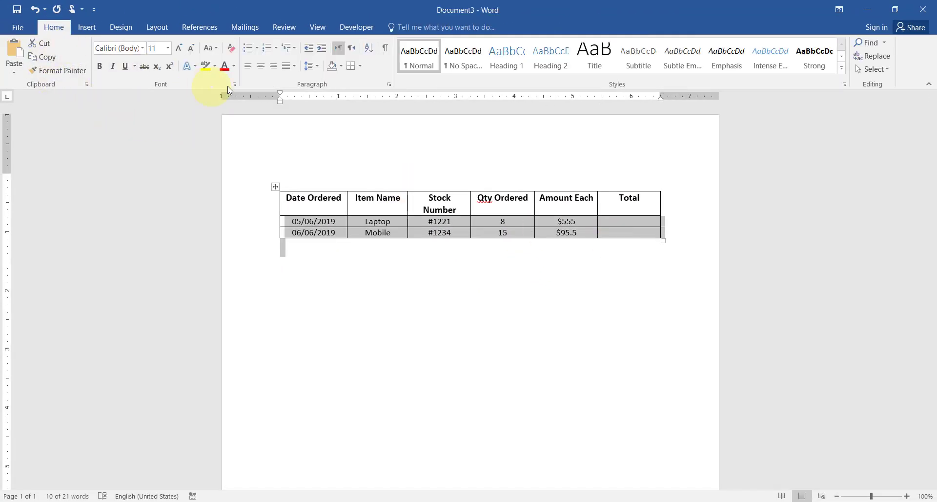
{"action": "left_click", "coordinate": [248, 67]}
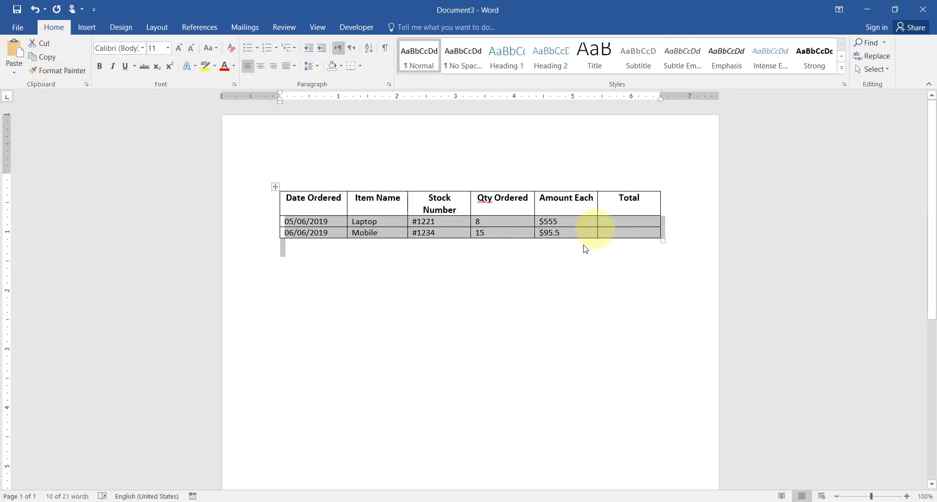
{"action": "left_click", "coordinate": [558, 282]}
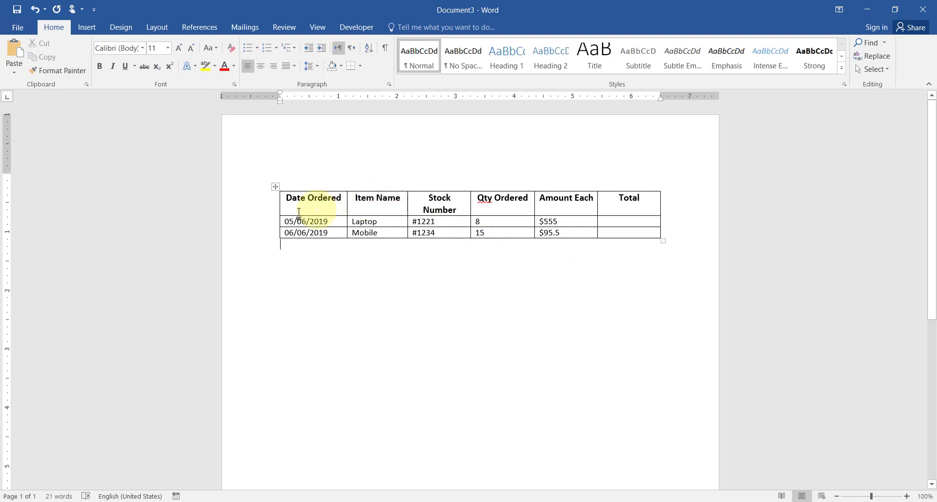
Center the Laptop and Mobile cells from Date Ordered to Qty Ordered and change the Laptop's Amount Each to $555.6.
{"action": "left_click_drag", "start_coordinate": [292, 221], "coordinate": [479, 233]}
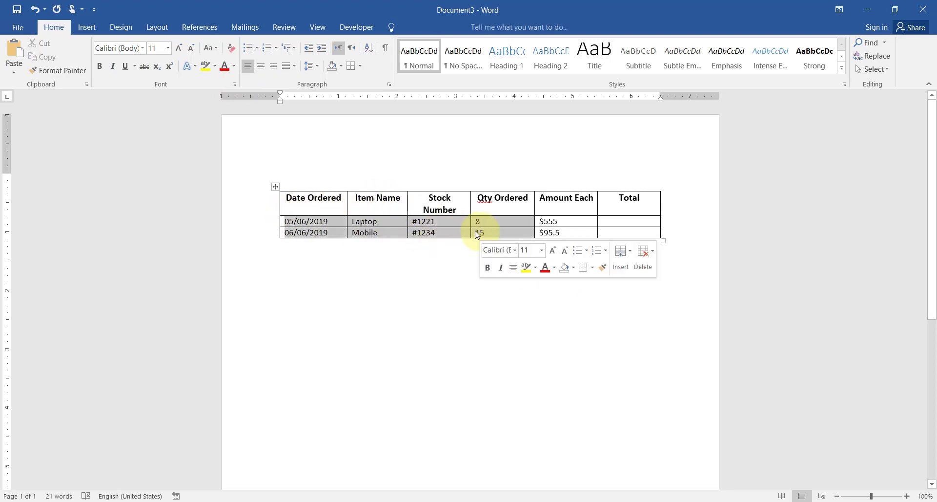
{"action": "left_click", "coordinate": [260, 67]}
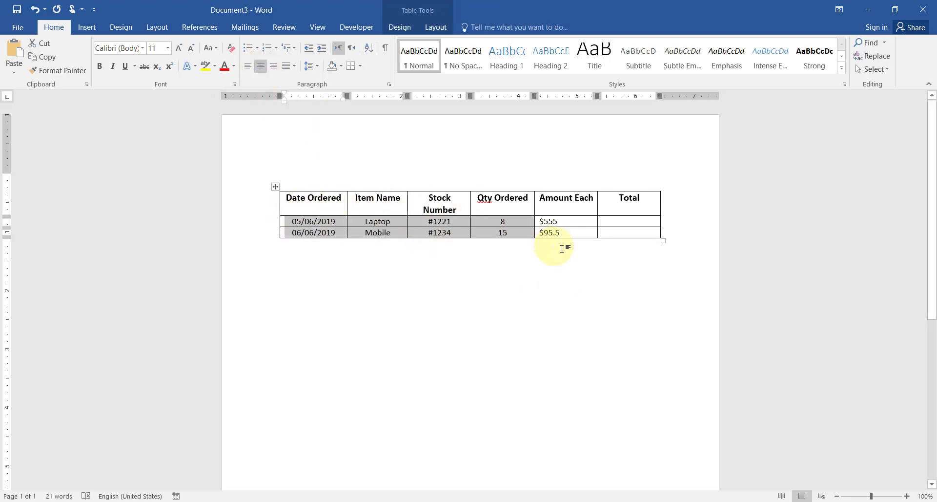
{"action": "left_click", "coordinate": [551, 221]}
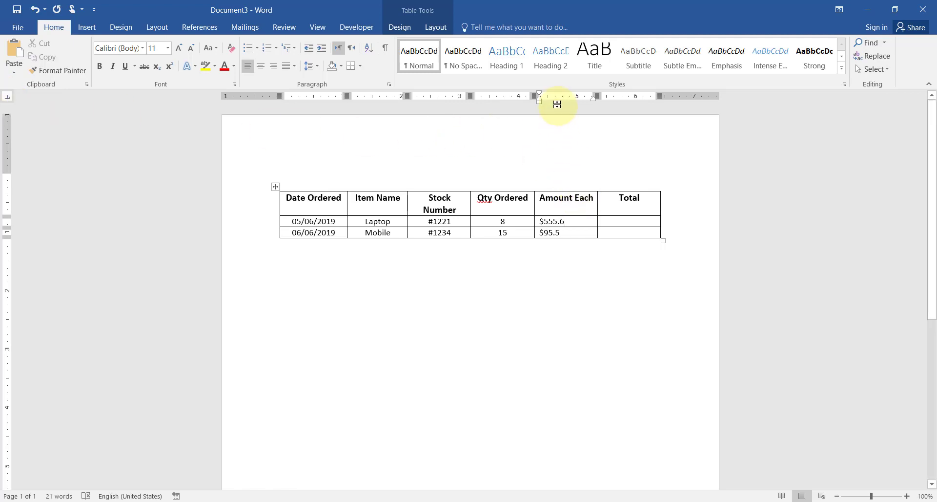
Place a decimal tab stop at about 4.75 inches on the blank paragraph above the table.
{"action": "key", "text": "ctrl+Home"}
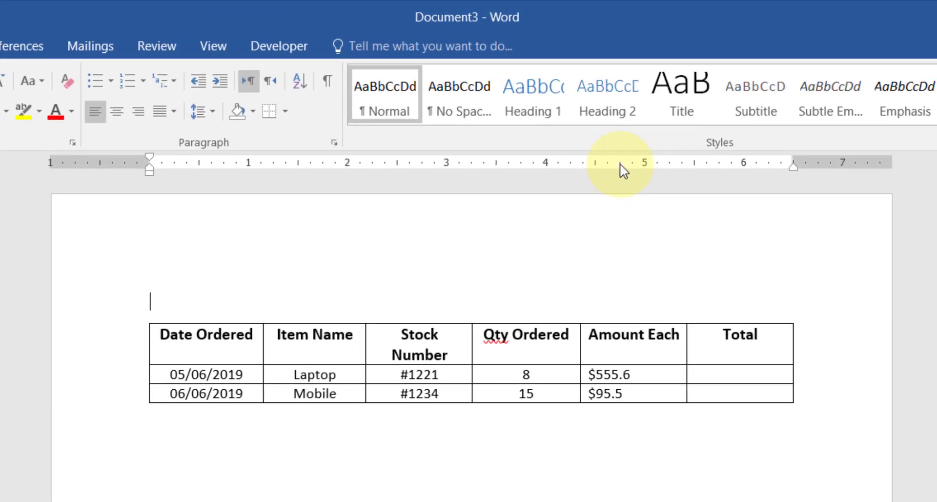
{"action": "left_click", "coordinate": [620, 166]}
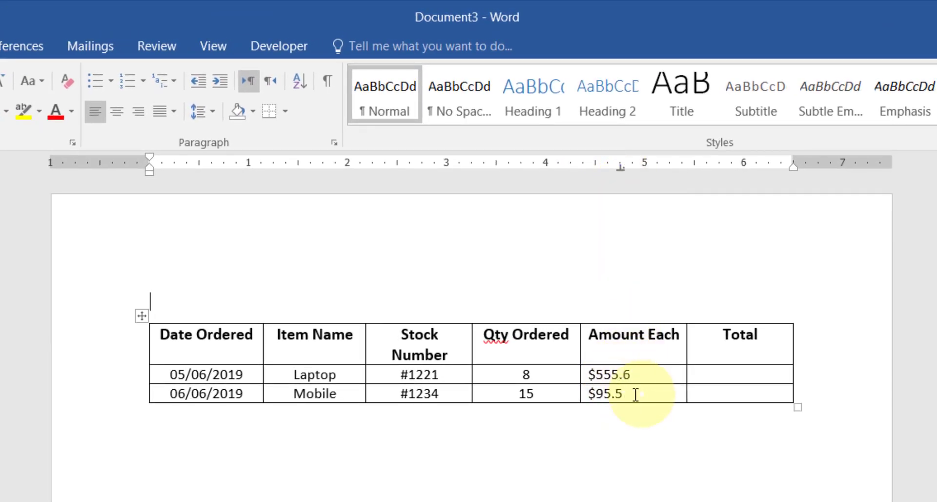
{"action": "left_click_drag", "start_coordinate": [636, 393], "coordinate": [577, 355]}
{"action": "left_click", "coordinate": [592, 412]}
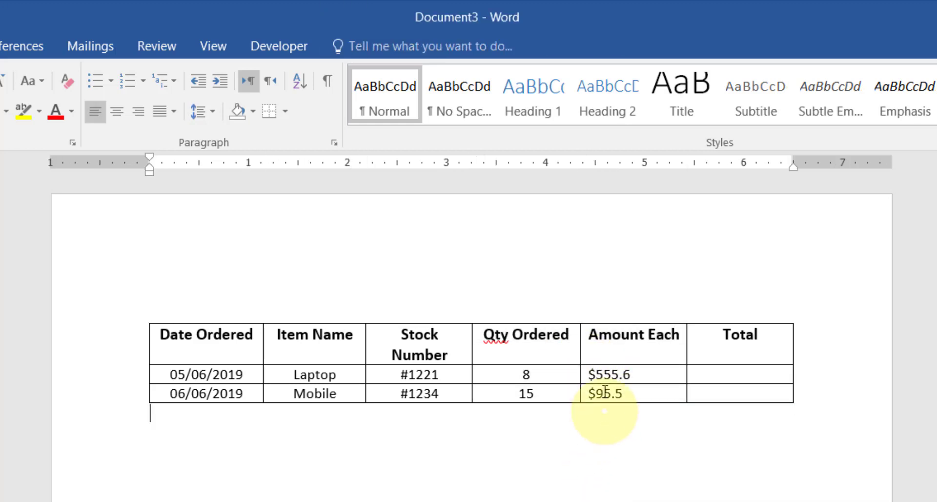
Add decimal tab stops to the Laptop and Mobile cells in the Amount Each column and in the Total column.
{"action": "left_click_drag", "start_coordinate": [633, 391], "coordinate": [654, 404]}
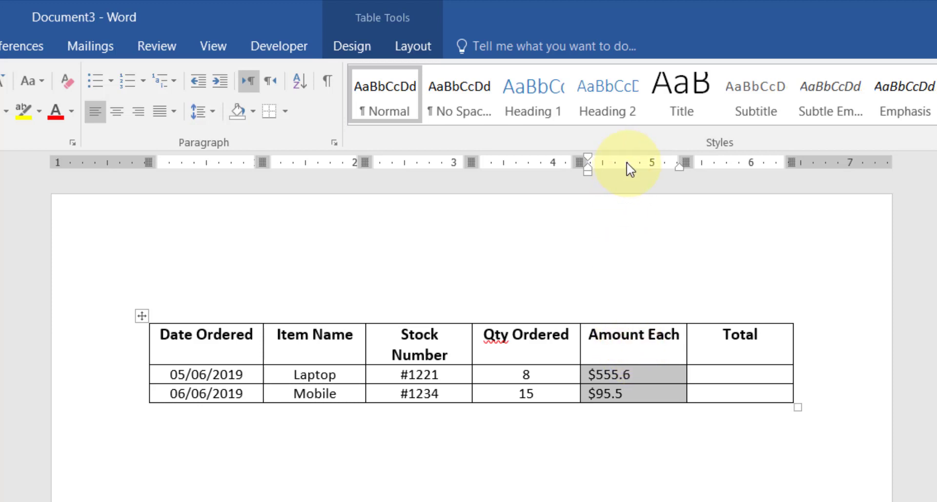
{"action": "left_click", "coordinate": [627, 167]}
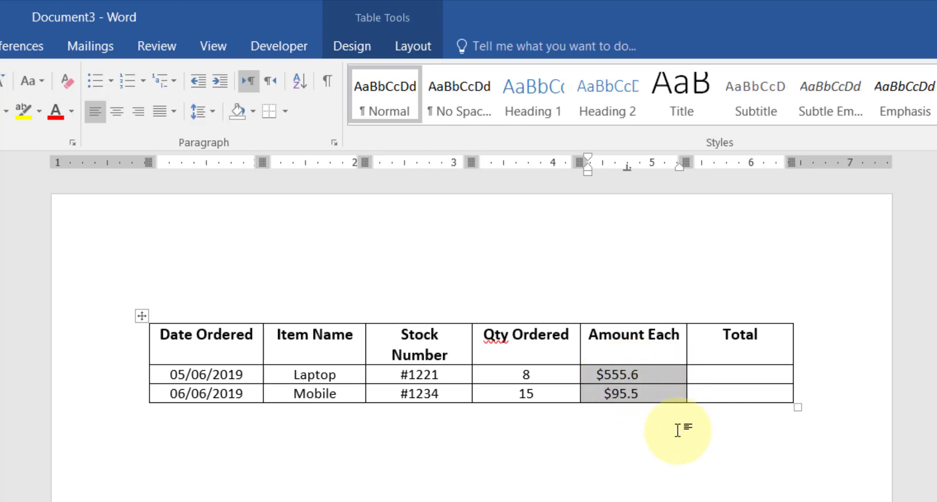
{"action": "left_click_drag", "start_coordinate": [710, 374], "coordinate": [747, 397]}
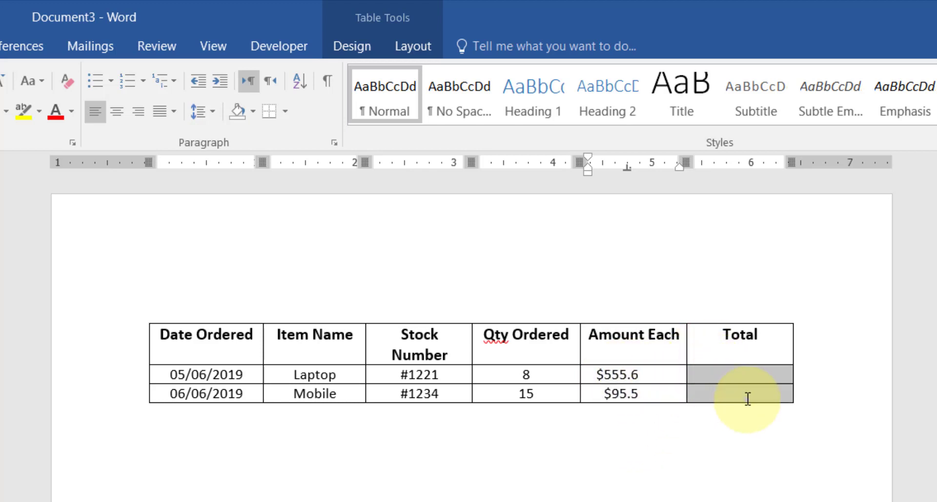
{"action": "left_click", "coordinate": [724, 163]}
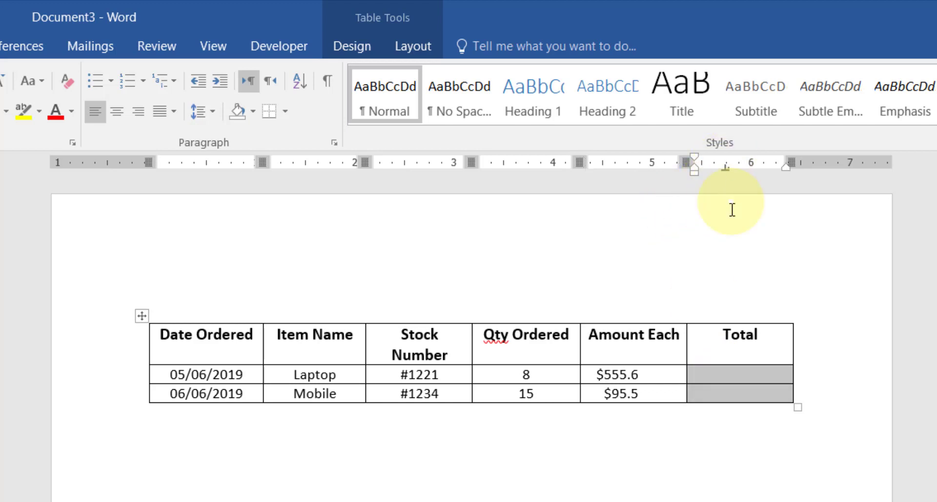
{"action": "left_click", "coordinate": [696, 477]}
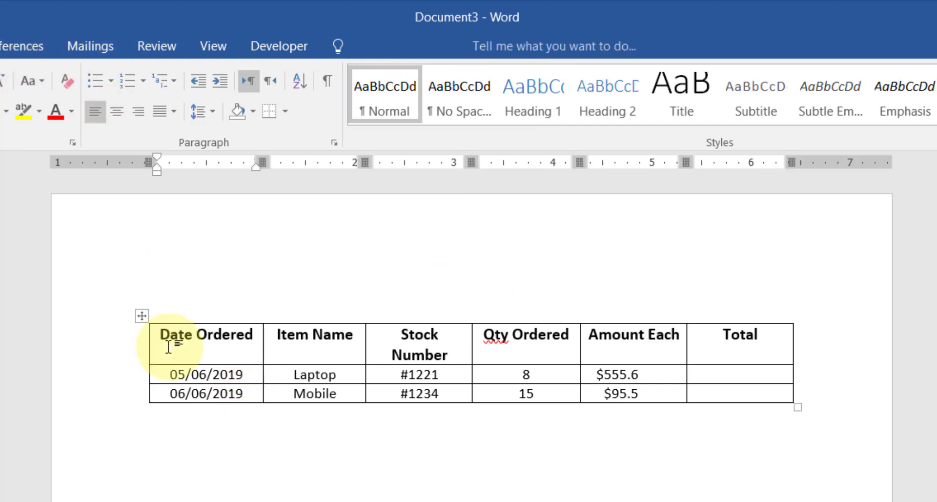
Try the green-header grid style on the whole table and replace it with the blue grid style that has a colored first column.
{"action": "left_click", "coordinate": [143, 315]}
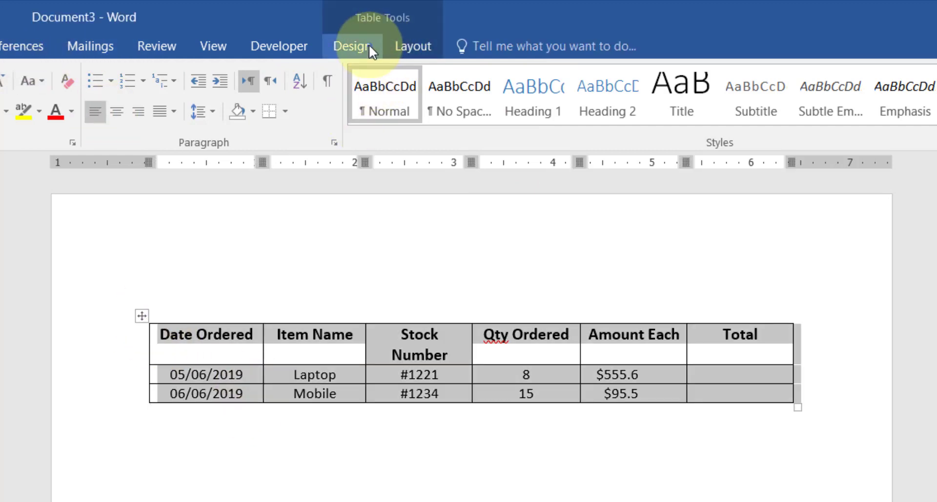
{"action": "left_click", "coordinate": [369, 45]}
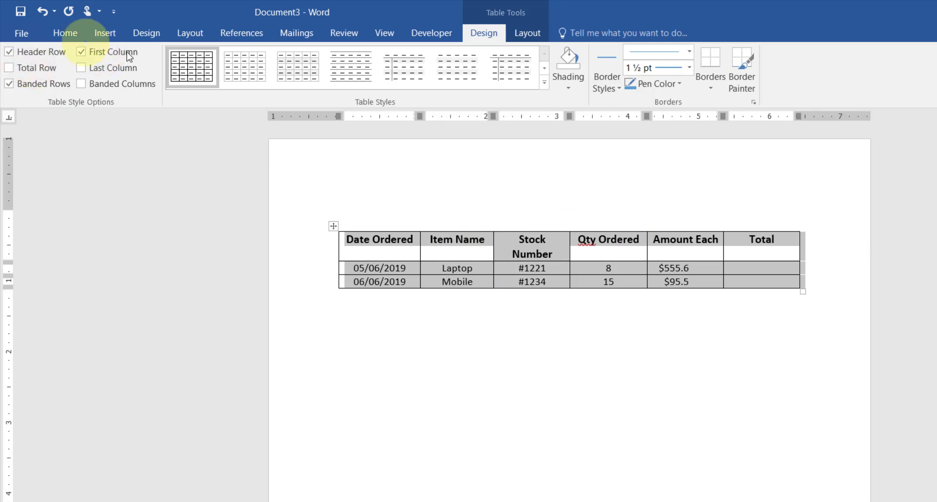
{"action": "left_click", "coordinate": [546, 84]}
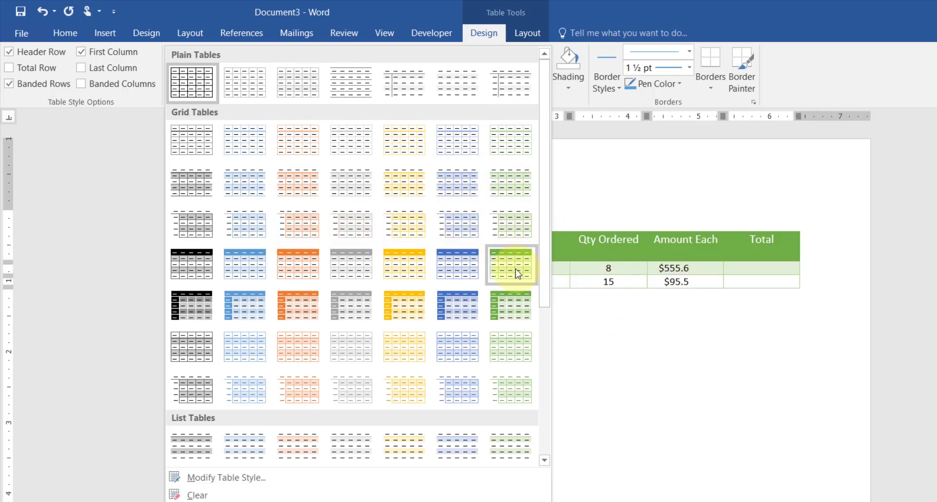
{"action": "left_click", "coordinate": [516, 271]}
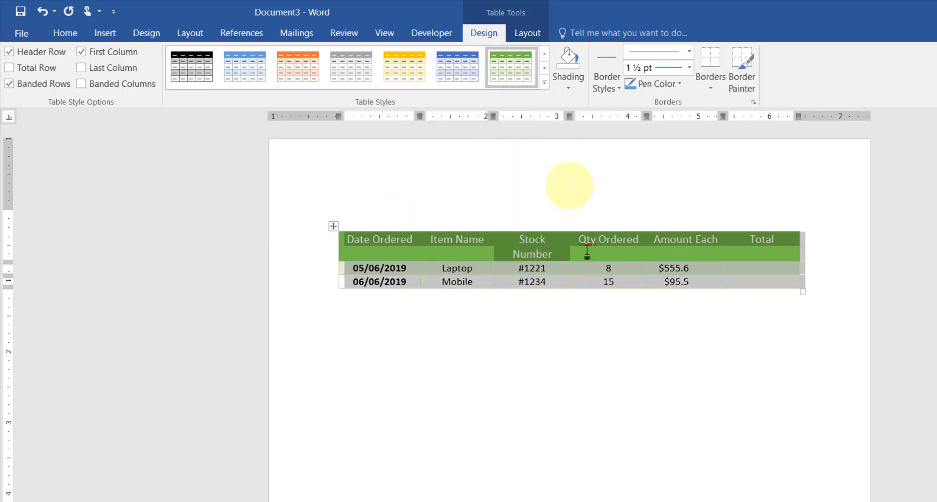
{"action": "left_click", "coordinate": [544, 83]}
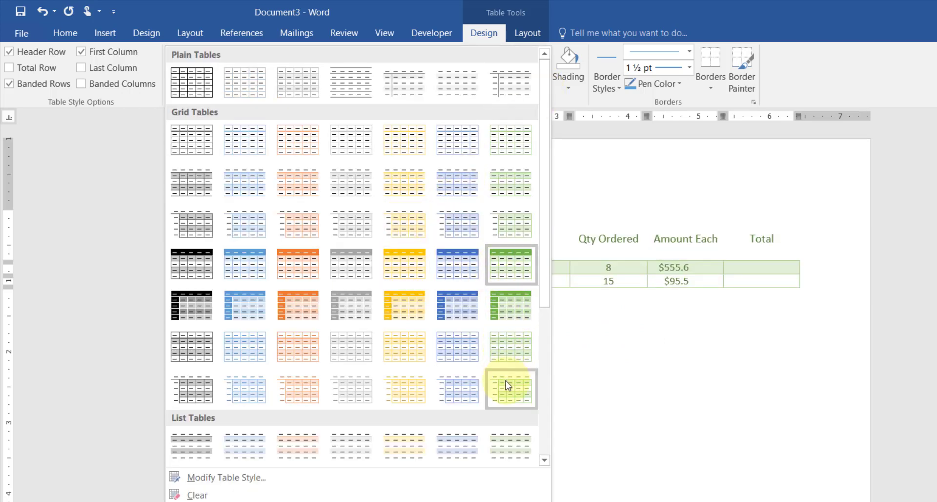
{"action": "left_click", "coordinate": [441, 314]}
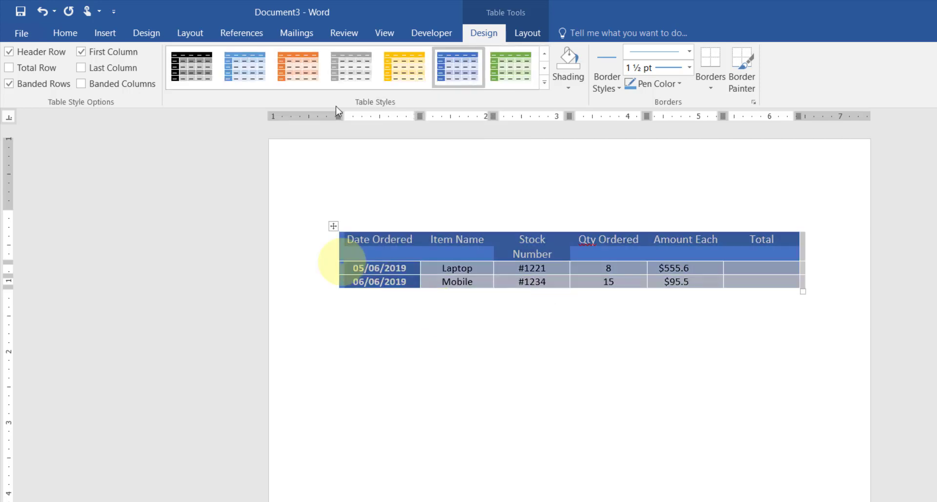
Clear the table's style and undo the clearing.
{"action": "left_click", "coordinate": [544, 84]}
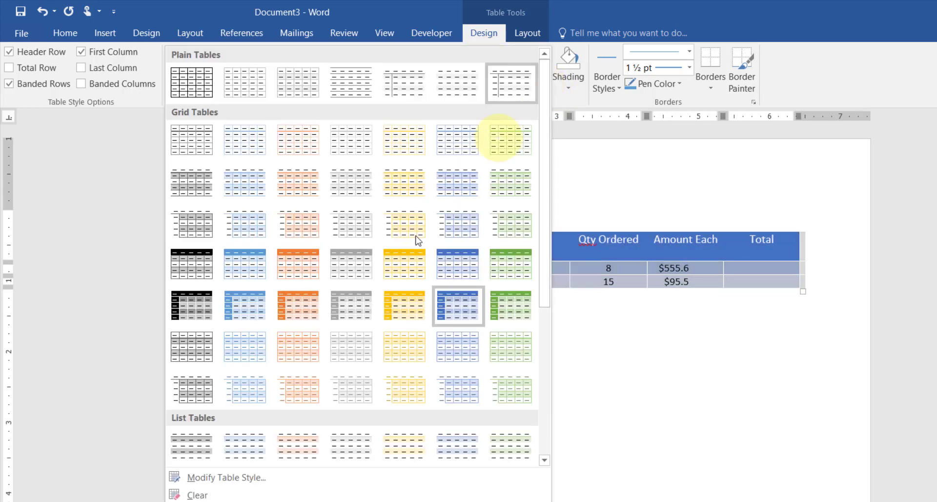
{"action": "left_click", "coordinate": [199, 495]}
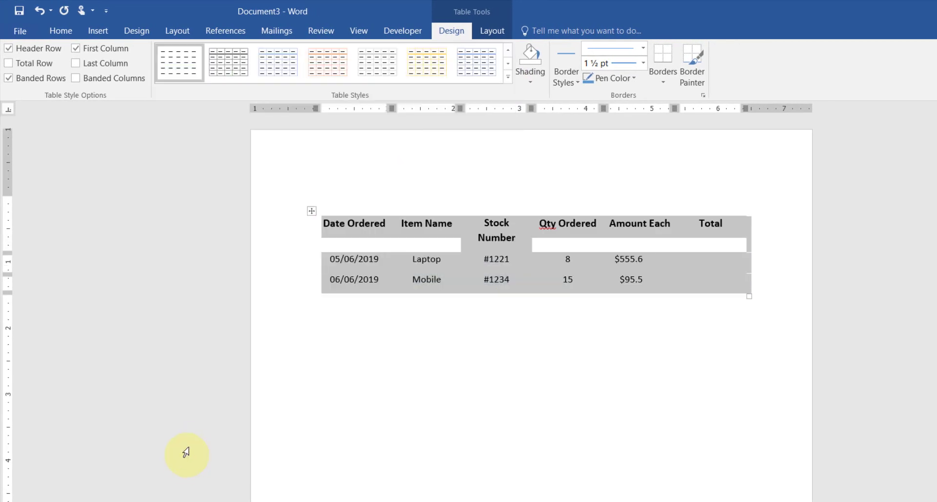
{"action": "left_click", "coordinate": [510, 161]}
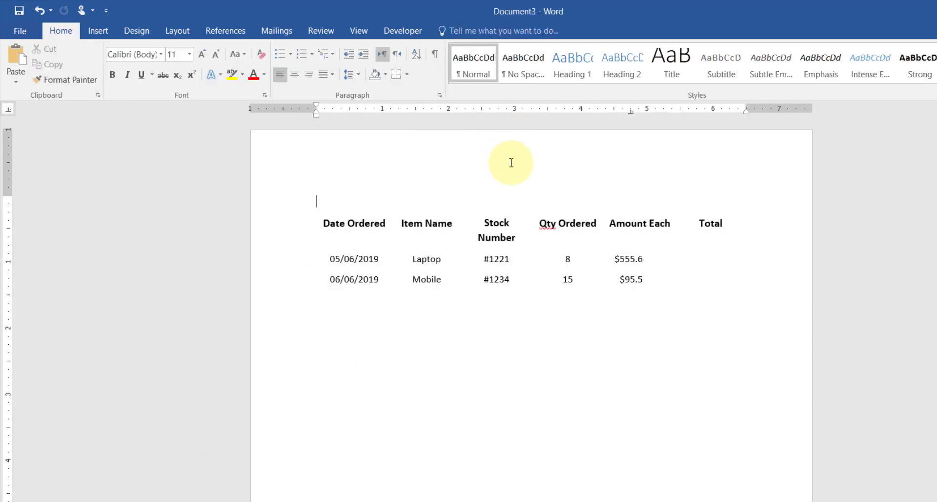
{"action": "key", "text": "ctrl+z"}
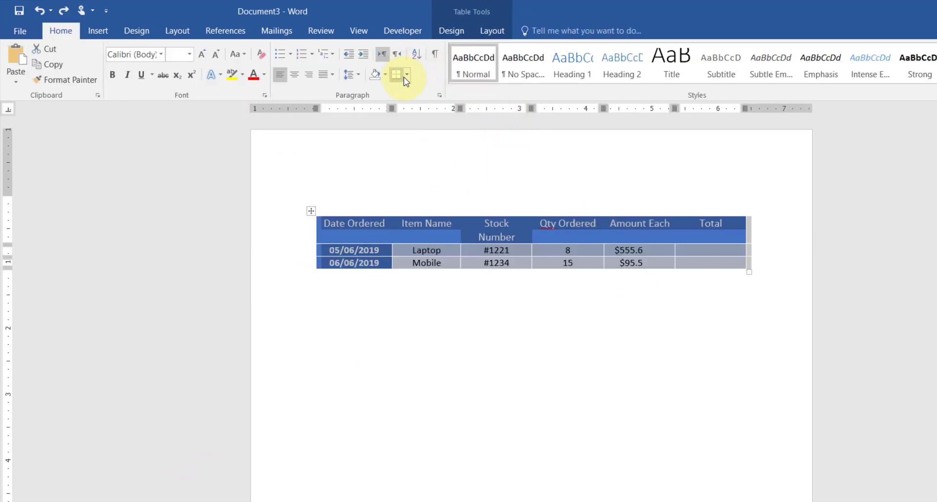
{"action": "left_click", "coordinate": [451, 32]}
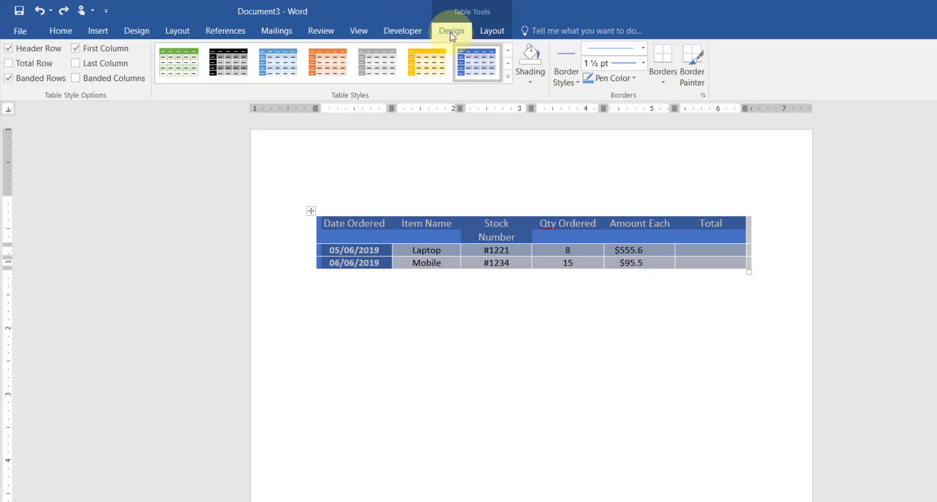
{"action": "left_click", "coordinate": [489, 31]}
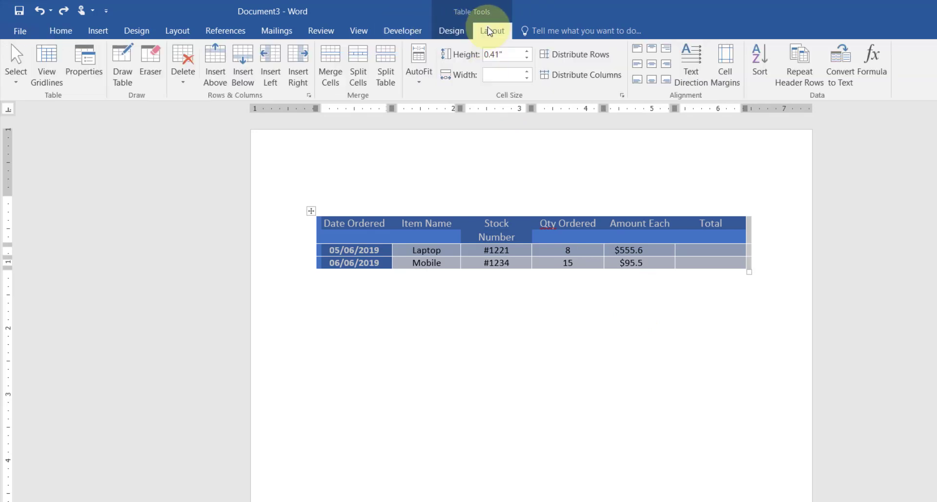
{"action": "left_click", "coordinate": [451, 31]}
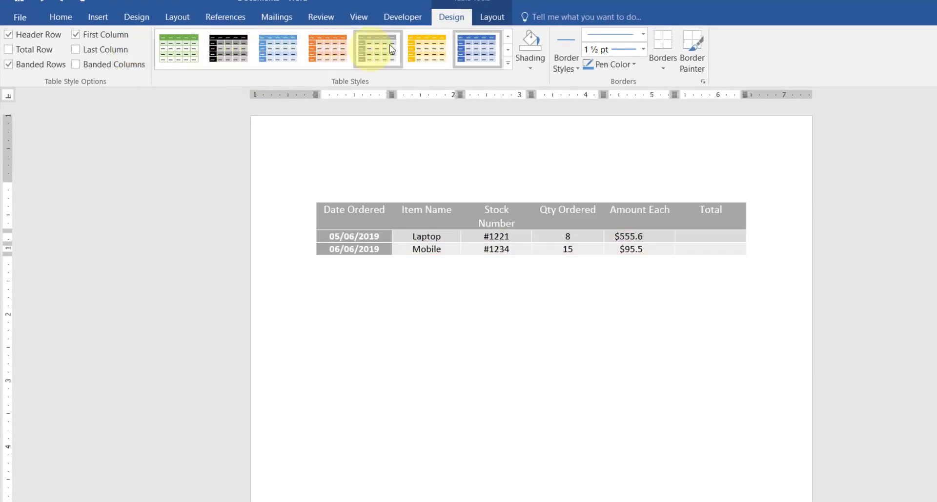
{"action": "left_click", "coordinate": [496, 16]}
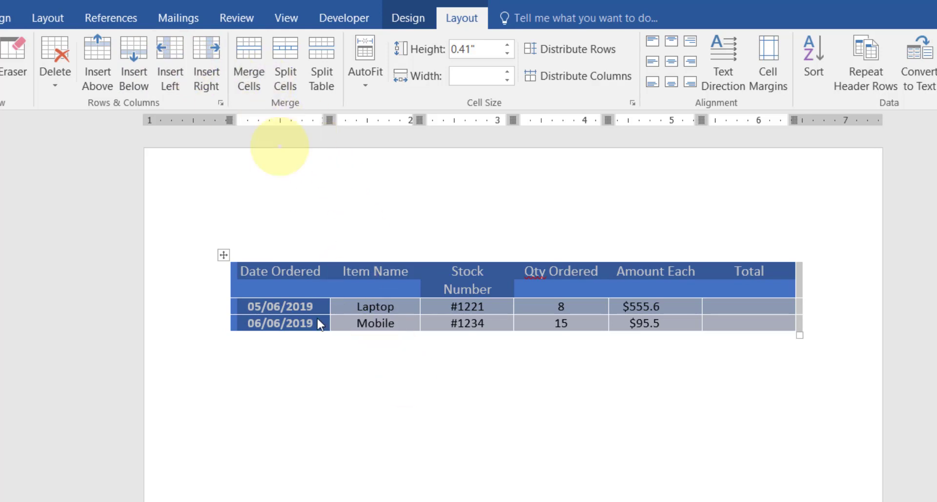
Merge the Laptop cell with the #1221 cell beside it and undo the merge.
{"action": "left_click", "coordinate": [407, 390]}
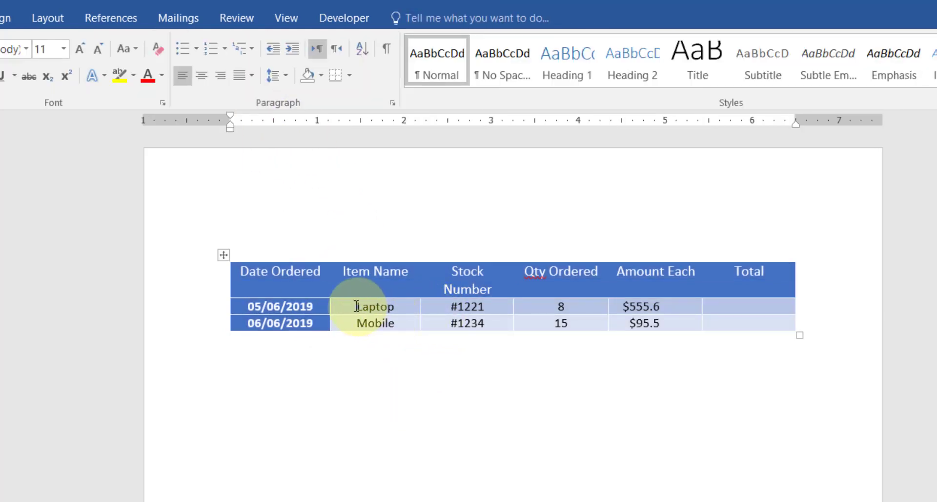
{"action": "left_click_drag", "start_coordinate": [355, 306], "coordinate": [477, 306]}
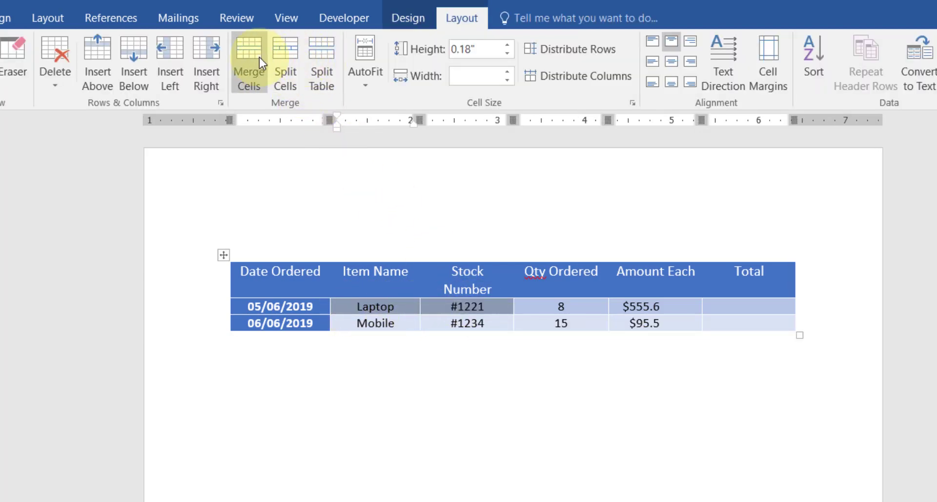
{"action": "left_click", "coordinate": [260, 61]}
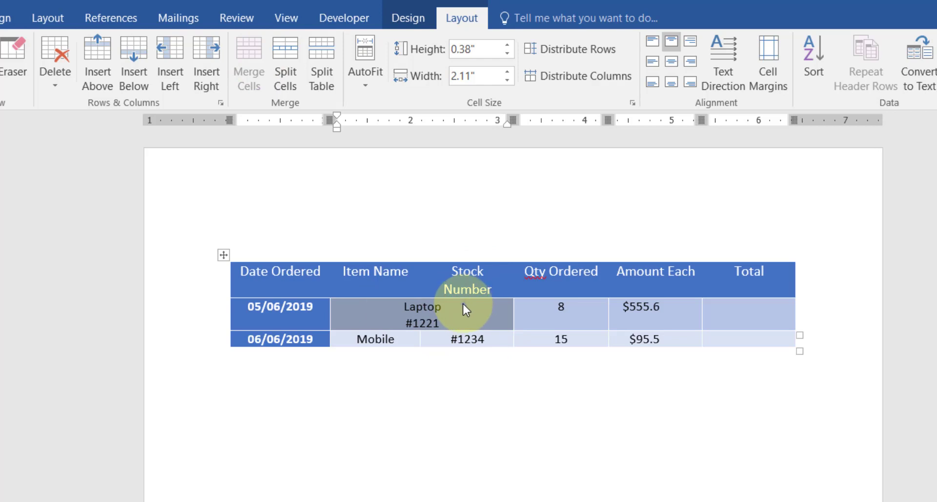
{"action": "key", "text": "ctrl+z"}
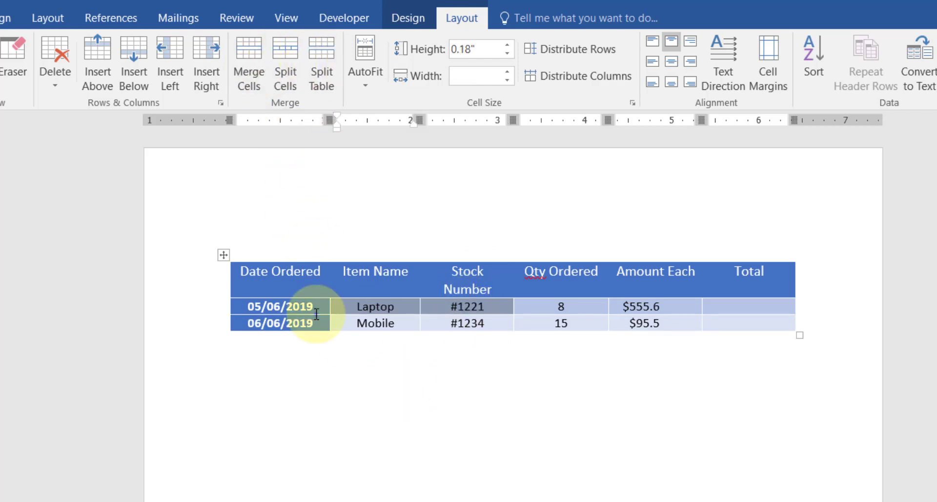
Split the table above the 05/06/2019 Laptop row and undo the split.
{"action": "left_click", "coordinate": [246, 307]}
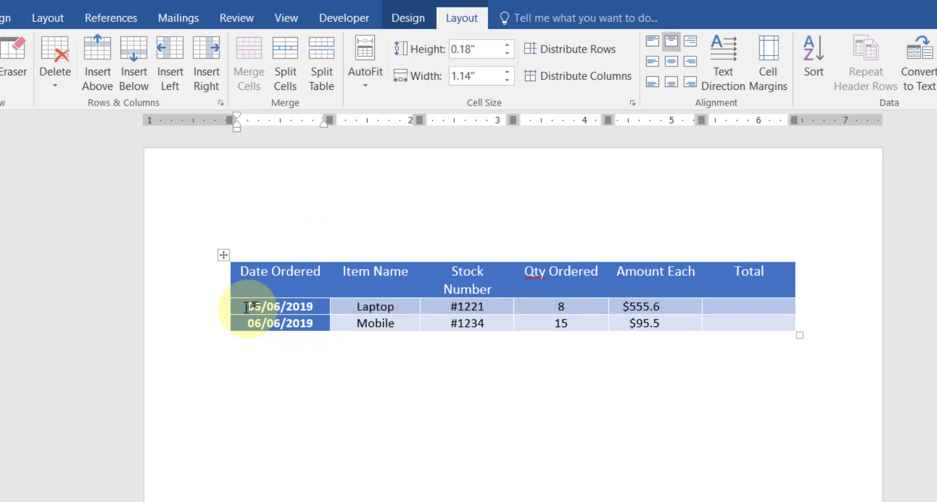
{"action": "left_click", "coordinate": [321, 62]}
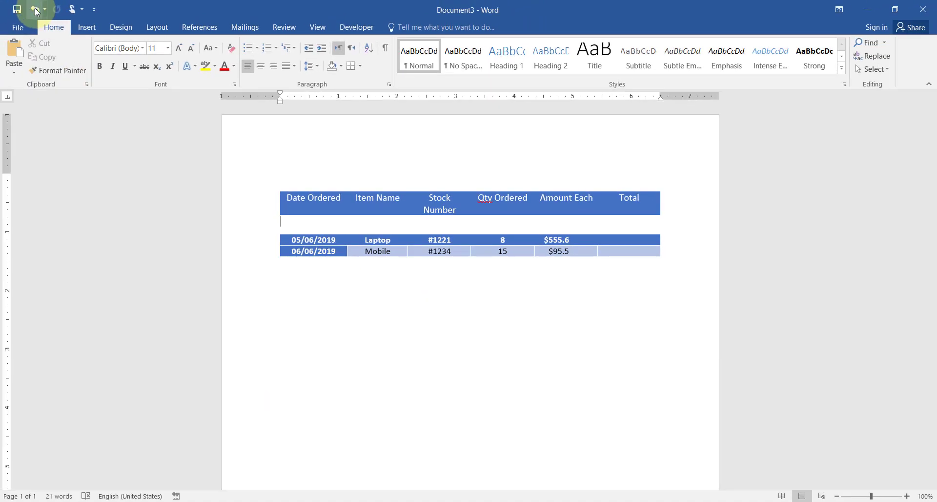
{"action": "left_click", "coordinate": [36, 11]}
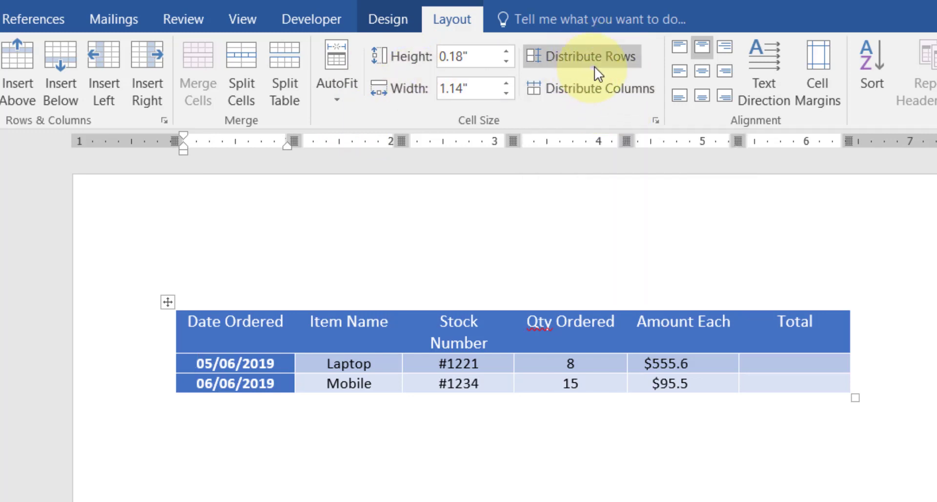
Compare top and middle alignment on the table's header row and keep its text centered both vertically and horizontally.
{"action": "left_click", "coordinate": [140, 334]}
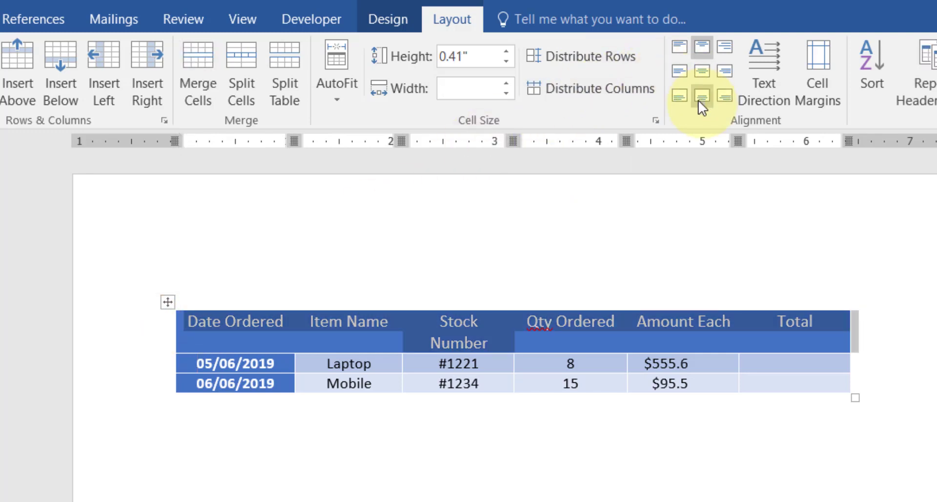
{"action": "left_click", "coordinate": [698, 70]}
{"action": "left_click", "coordinate": [700, 47]}
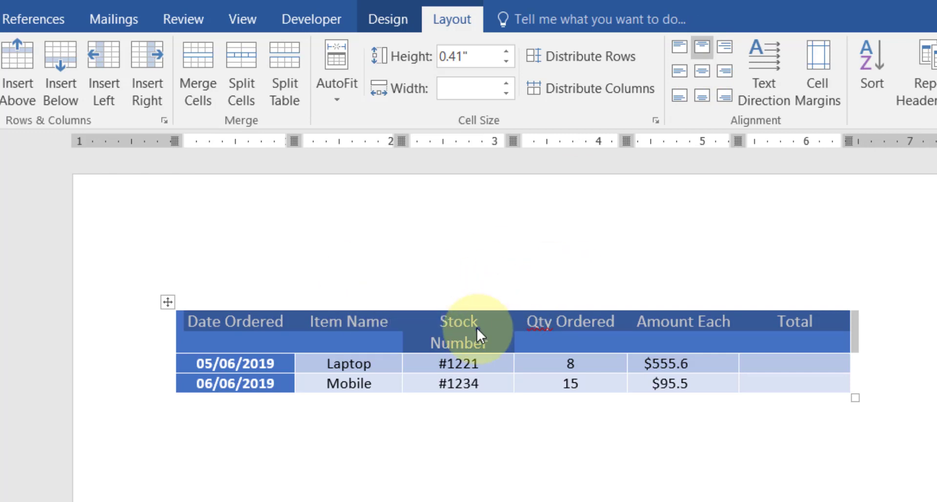
{"action": "left_click", "coordinate": [702, 72]}
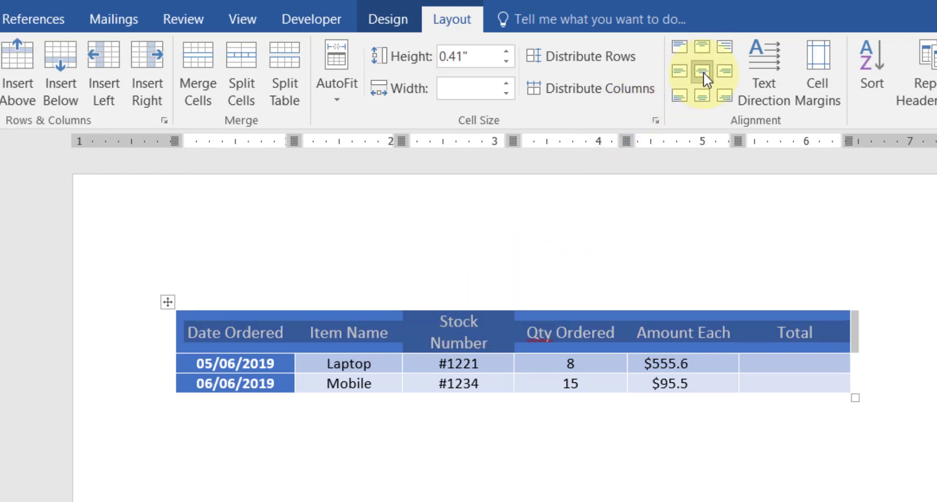